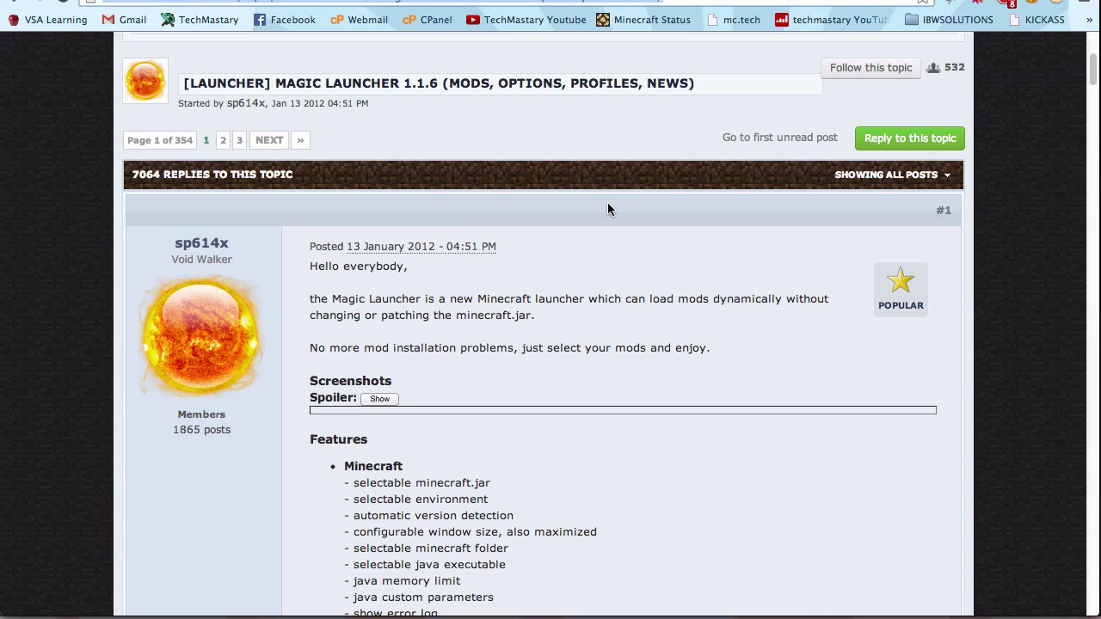
- Open the official Minecraft launcher, check its saved profiles and versions, then close it
mouse_move(1006, 609)
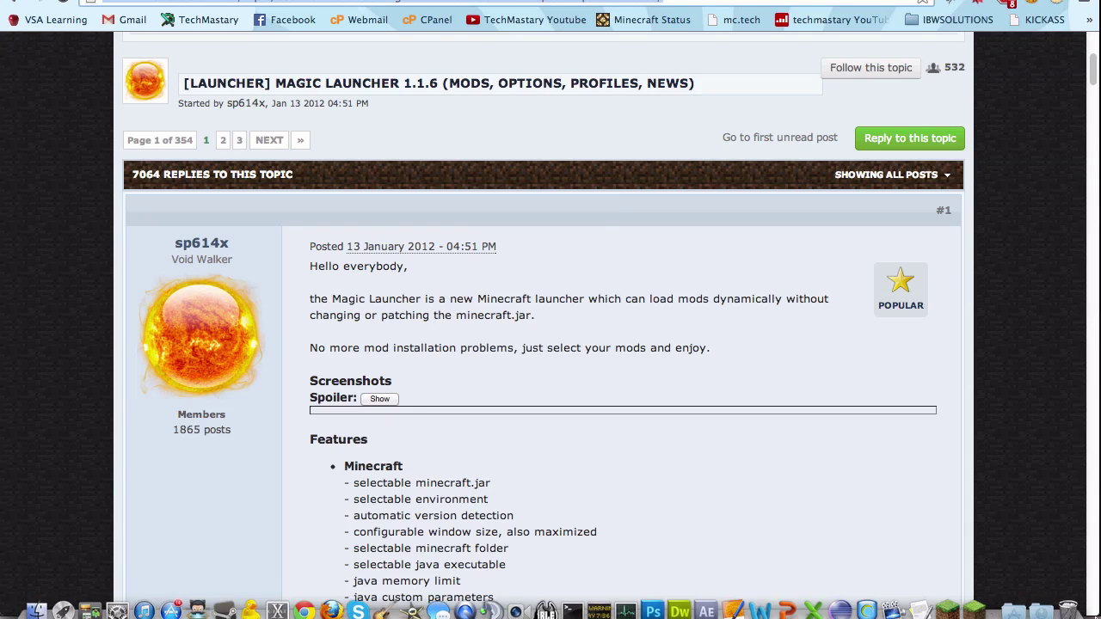
click(957, 609)
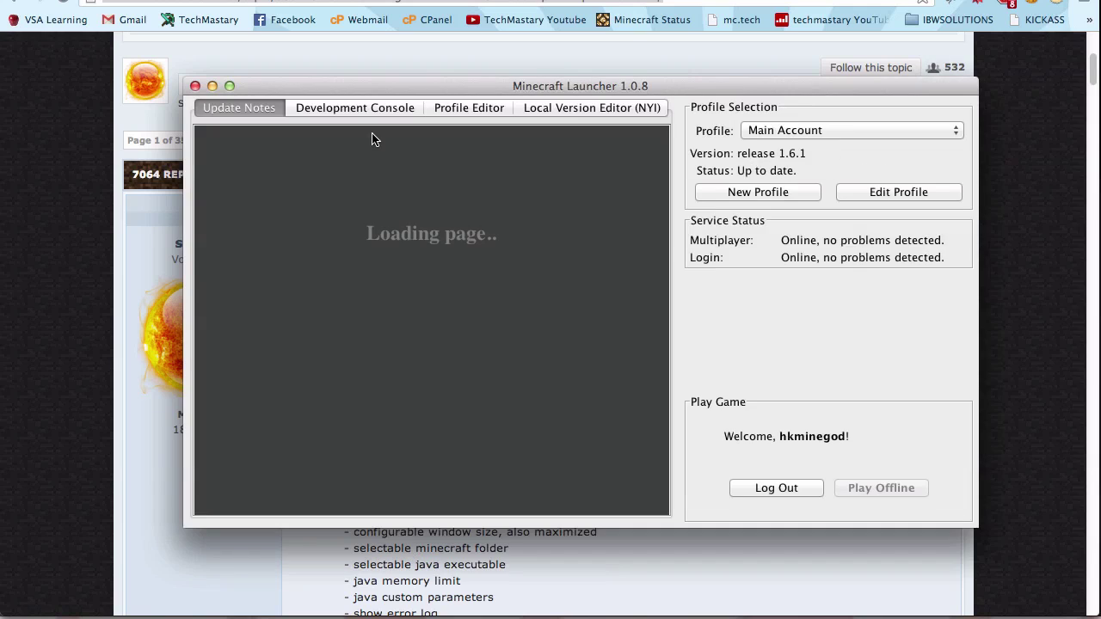
drag(507, 88, 463, 71)
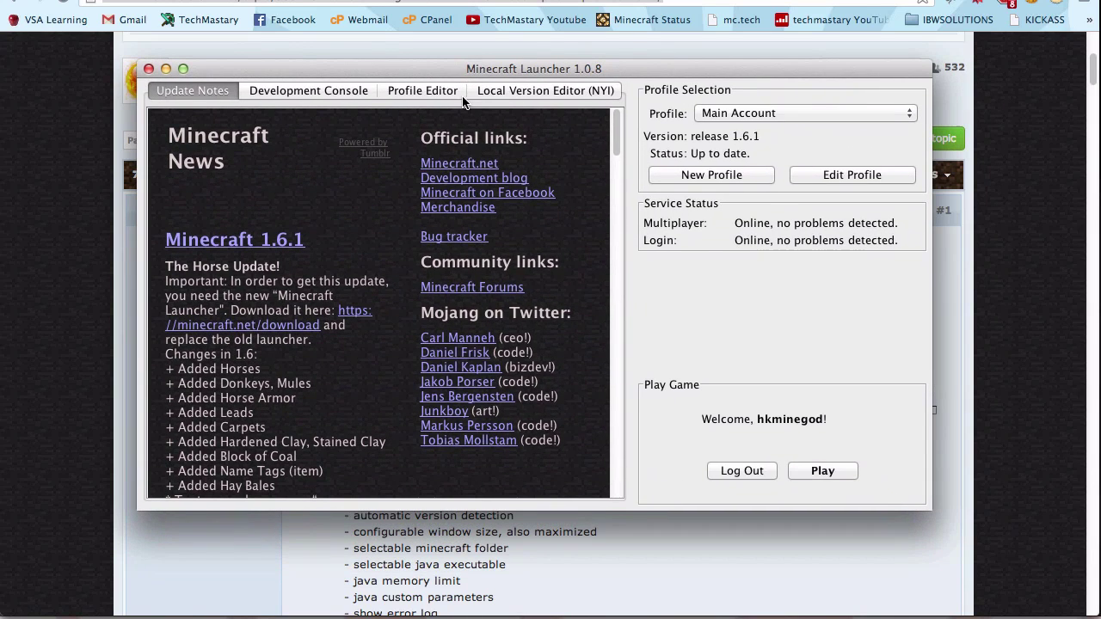
click(452, 92)
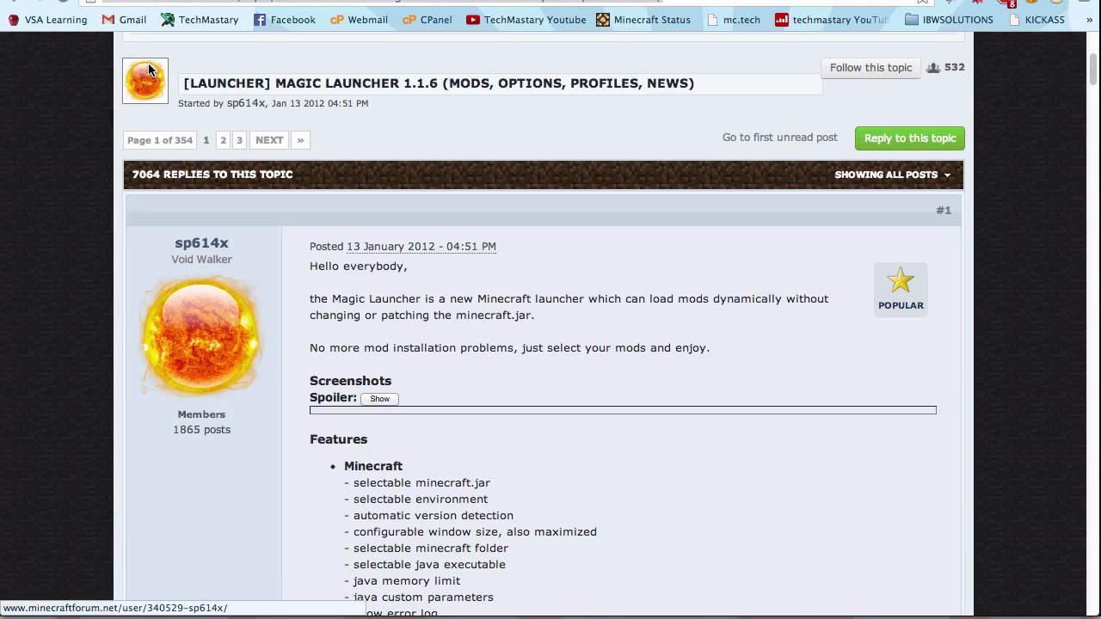
click(149, 69)
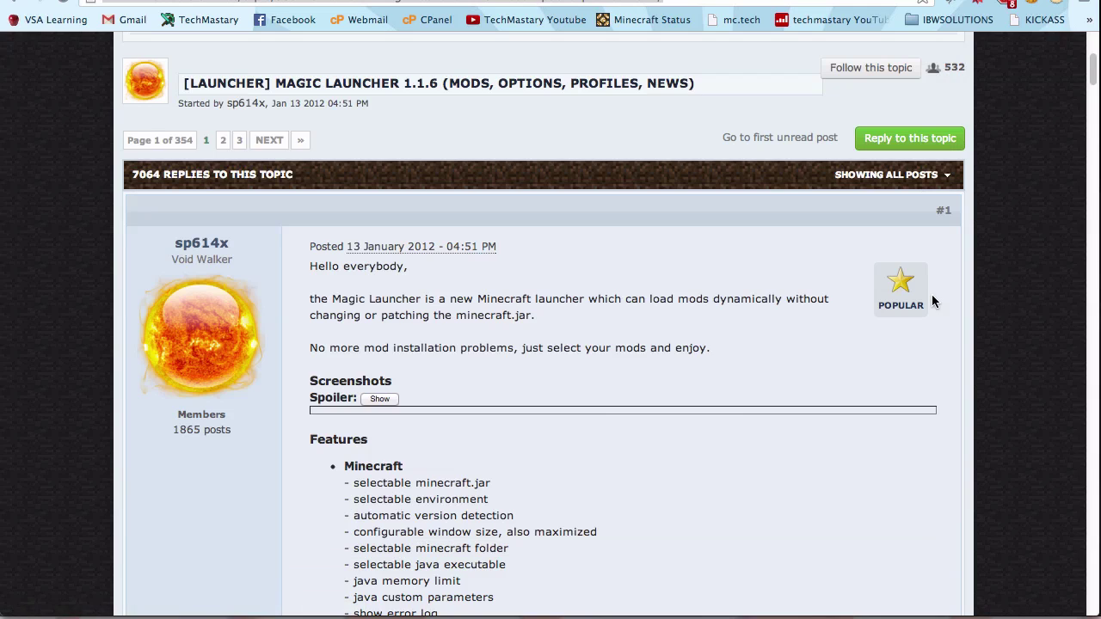
- Scroll the Magic Launcher 1.1.6 thread down to the Download section and 1.6.1 note
scroll(695, 384, down, 1)
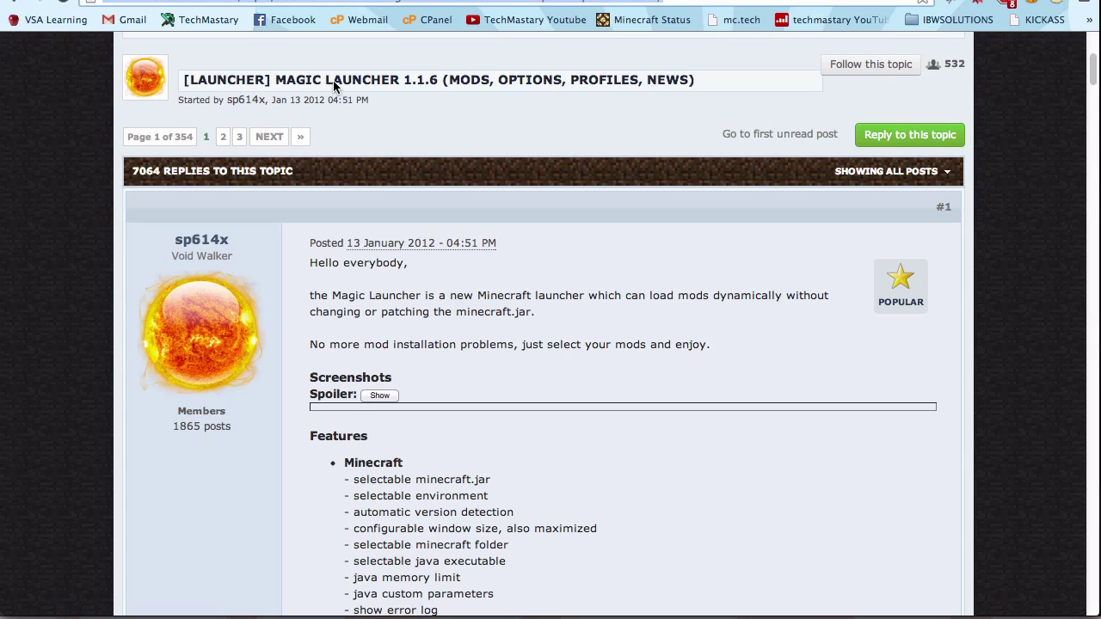
drag(274, 83, 414, 83)
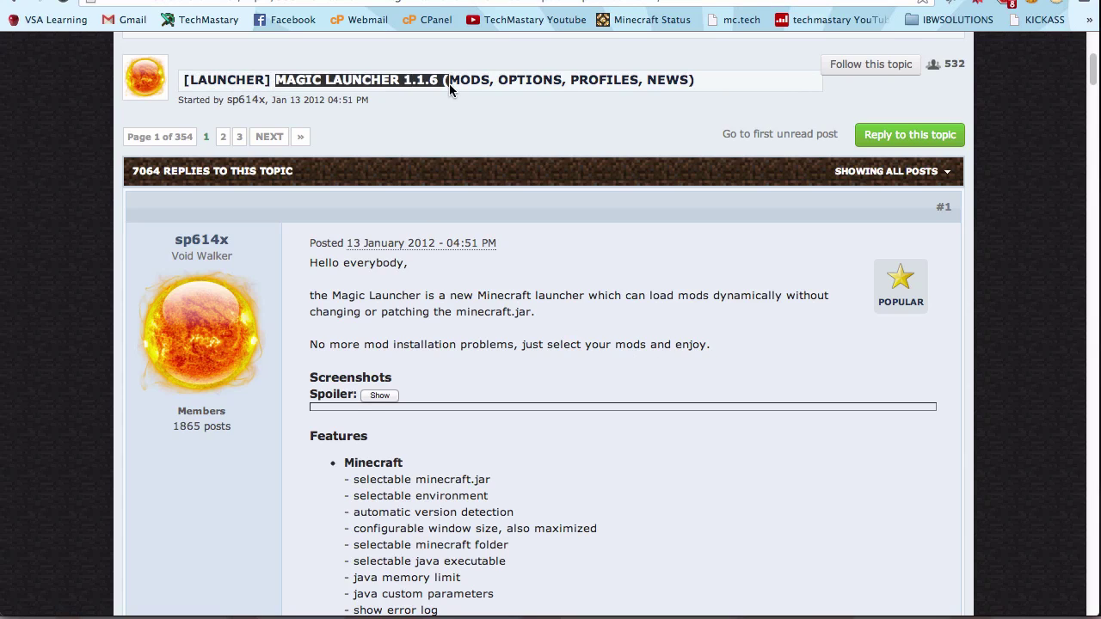
click(414, 83)
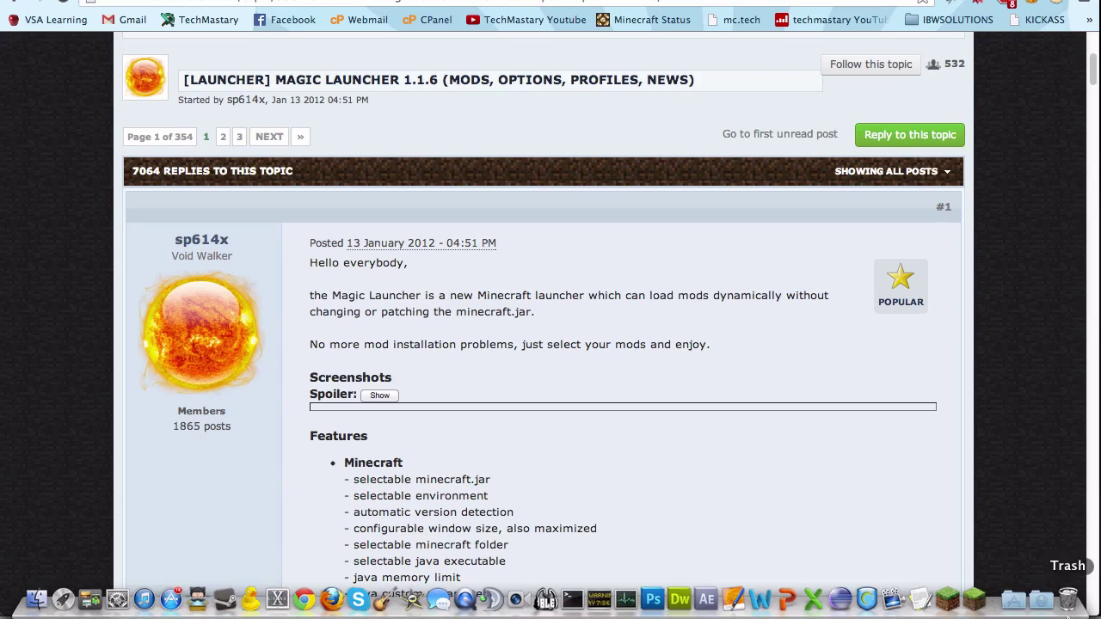
scroll(508, 378, down, 5)
scroll(505, 371, down, 15)
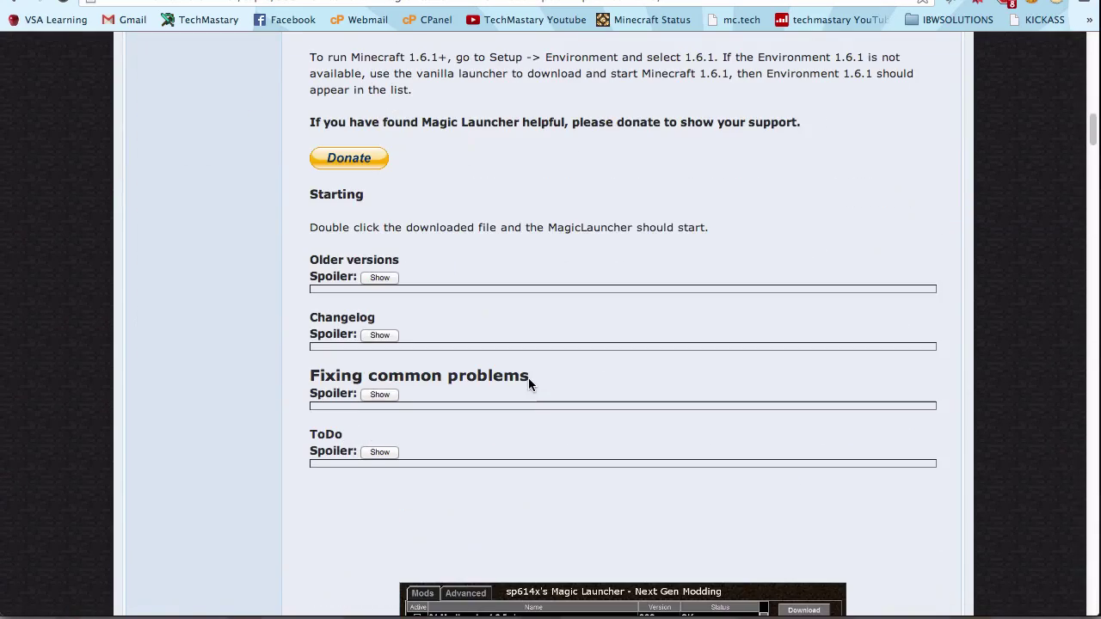
scroll(422, 319, down, 10)
scroll(431, 327, up, 20)
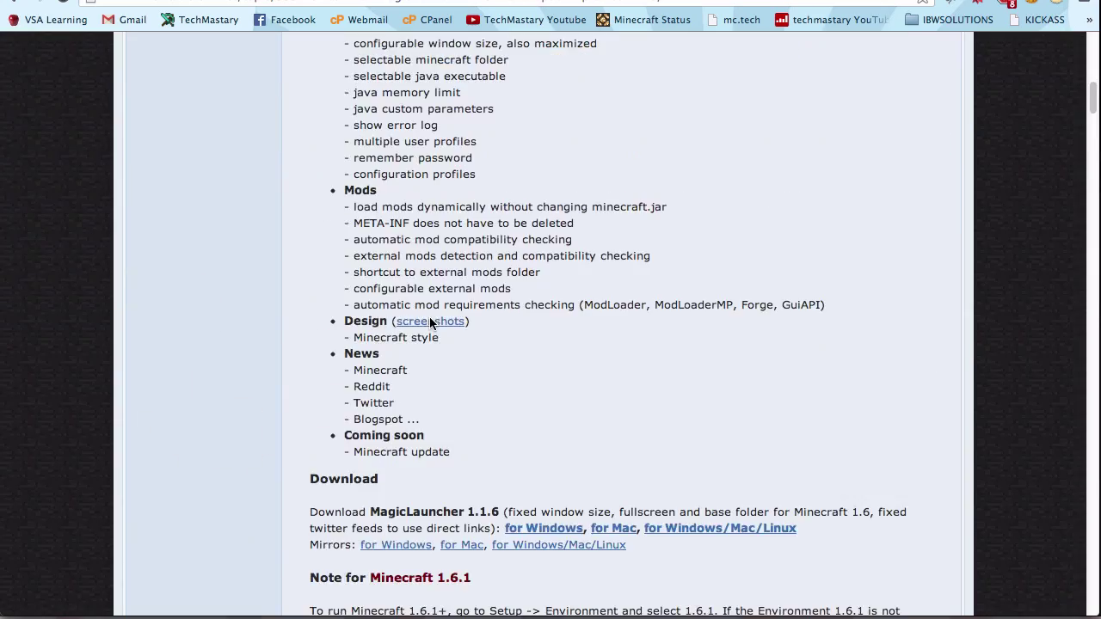
scroll(430, 324, down, 5)
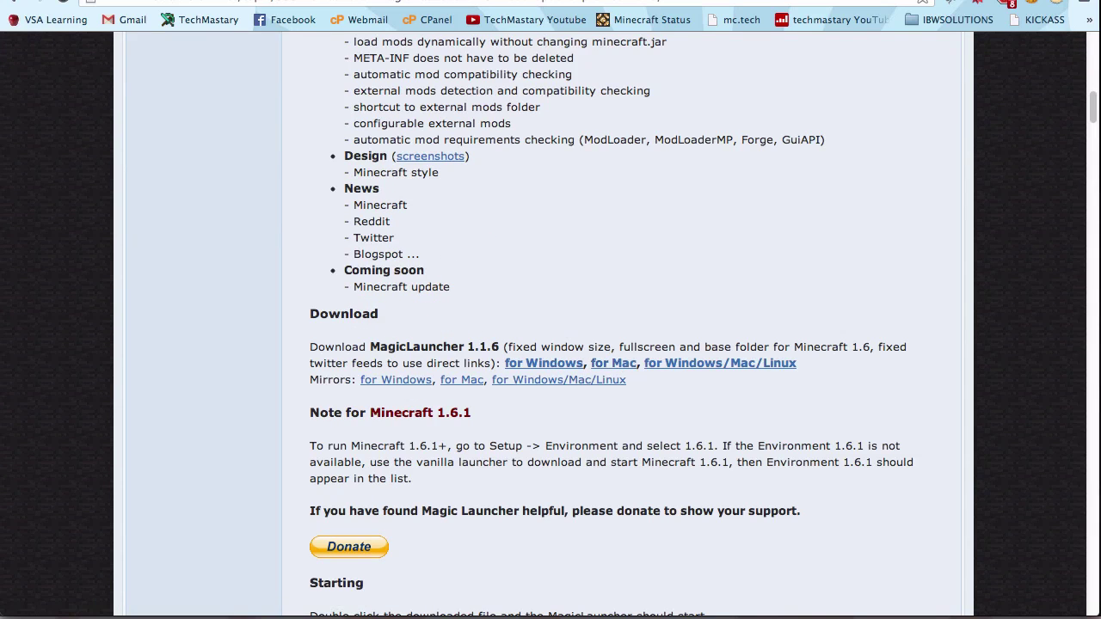
mouse_move(970, 604)
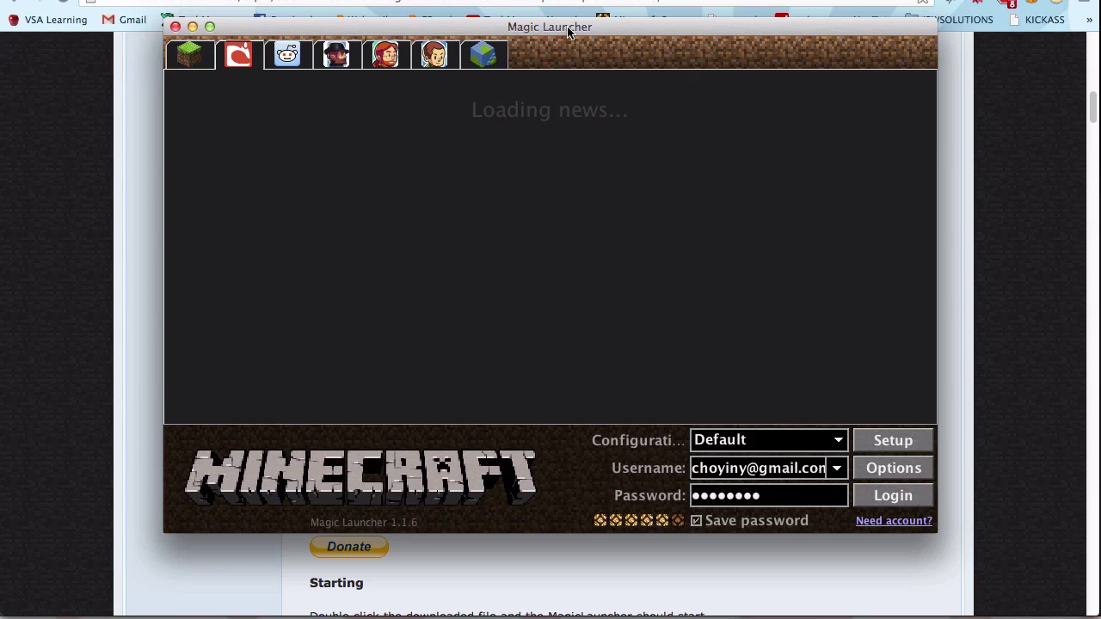
- Shift the Magic Launcher window left, cancel out of Options, and open Setup
drag(572, 34, 534, 32)
mouse_move(1032, 613)
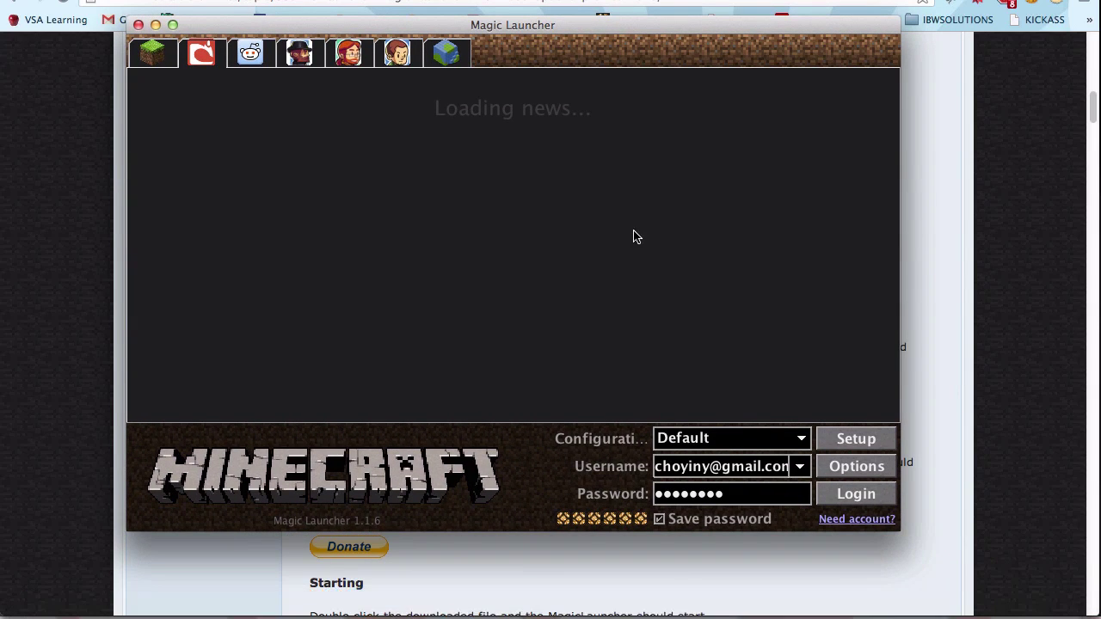
drag(473, 33, 441, 28)
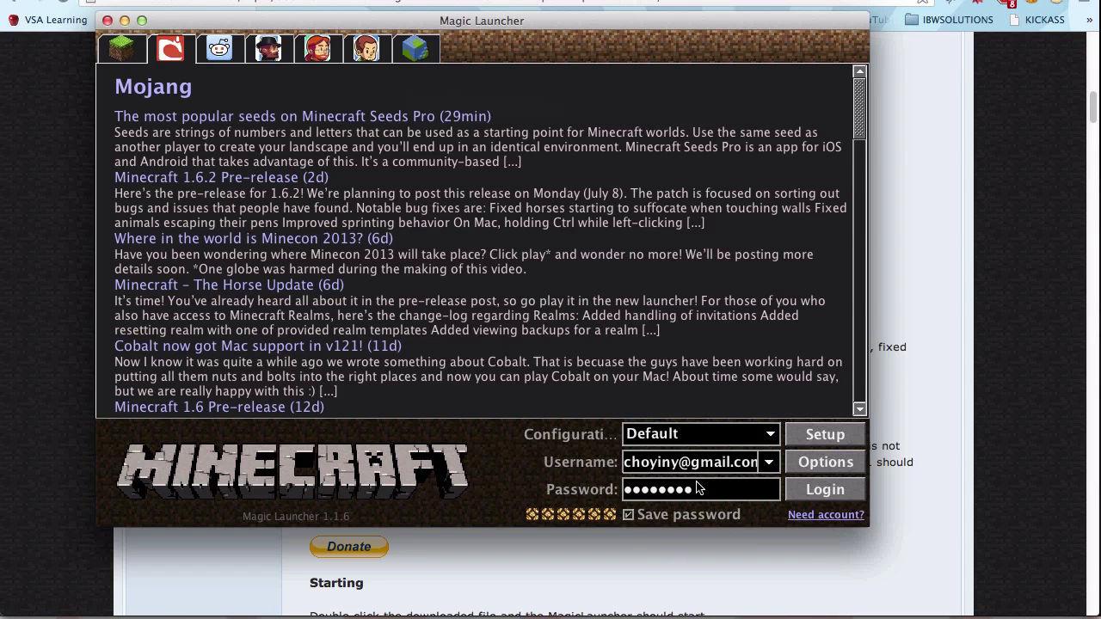
click(802, 455)
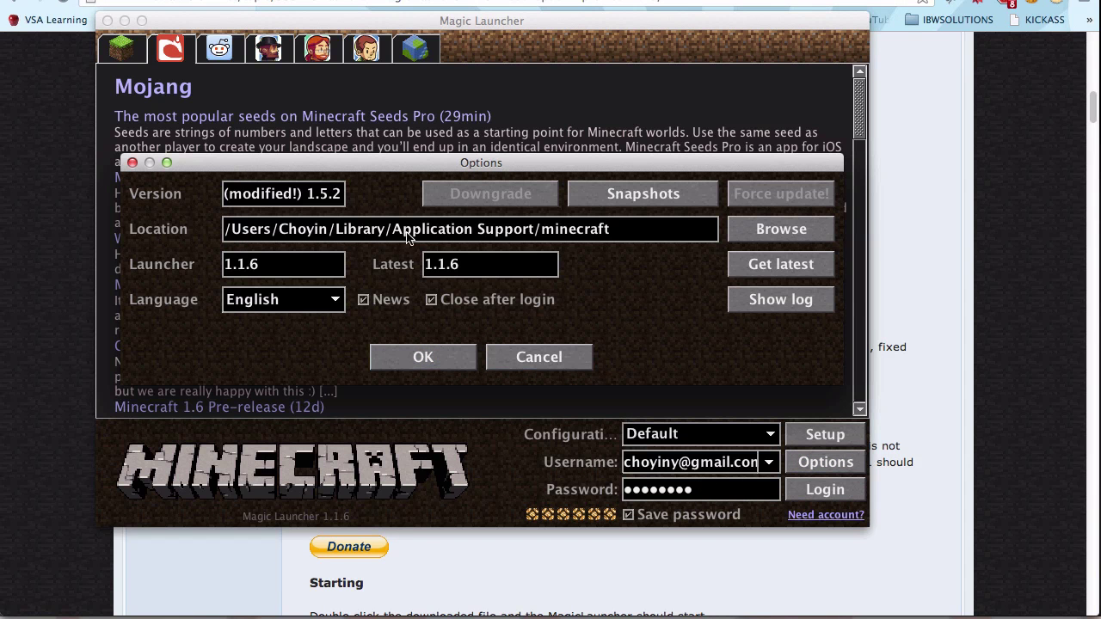
click(561, 360)
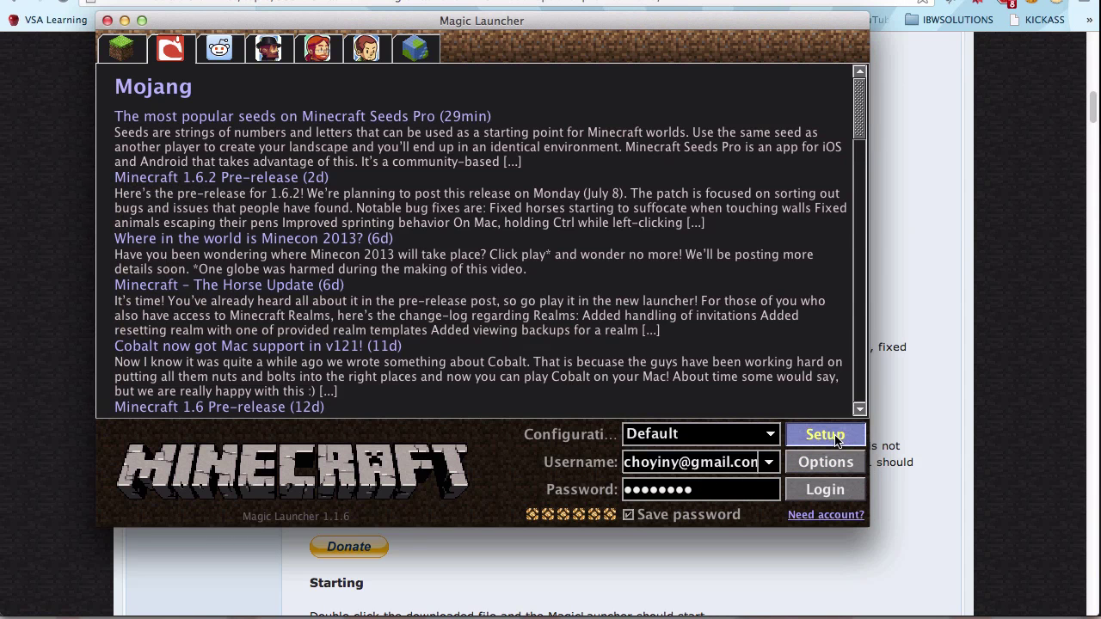
click(826, 436)
- Set the Default configuration's environment to 1.6.1 and select the LFM161-build01.zip mod
click(267, 95)
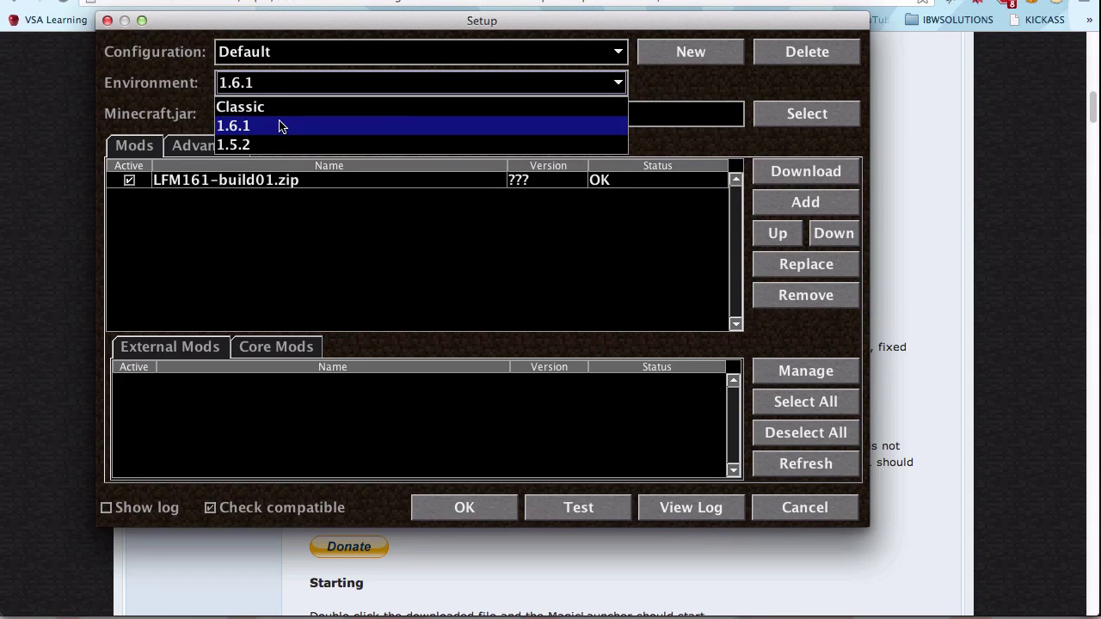
click(279, 128)
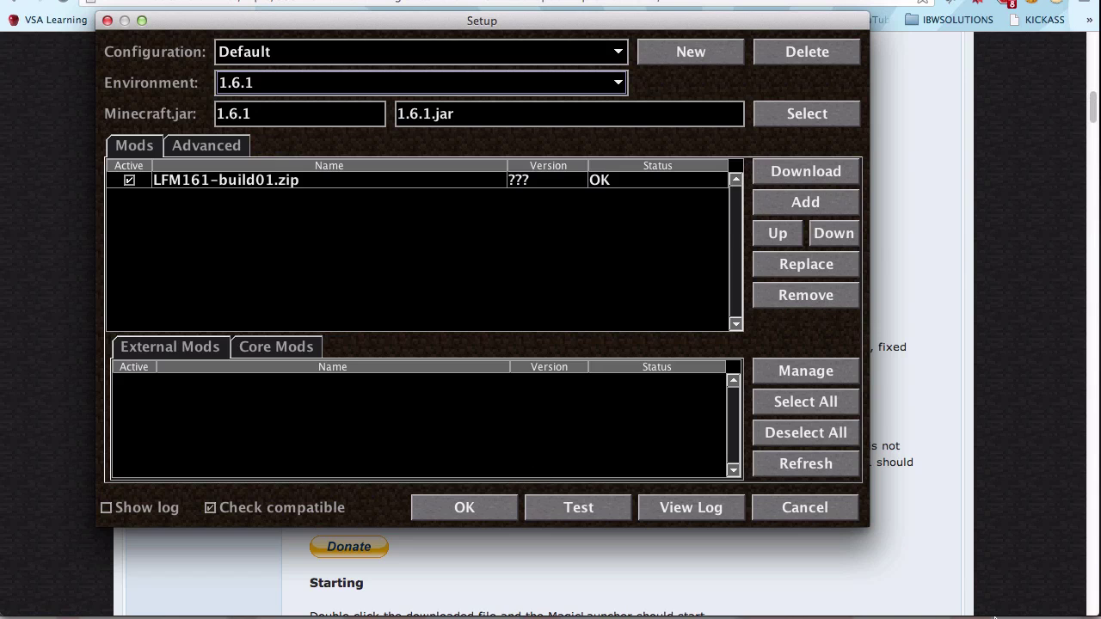
mouse_move(947, 600)
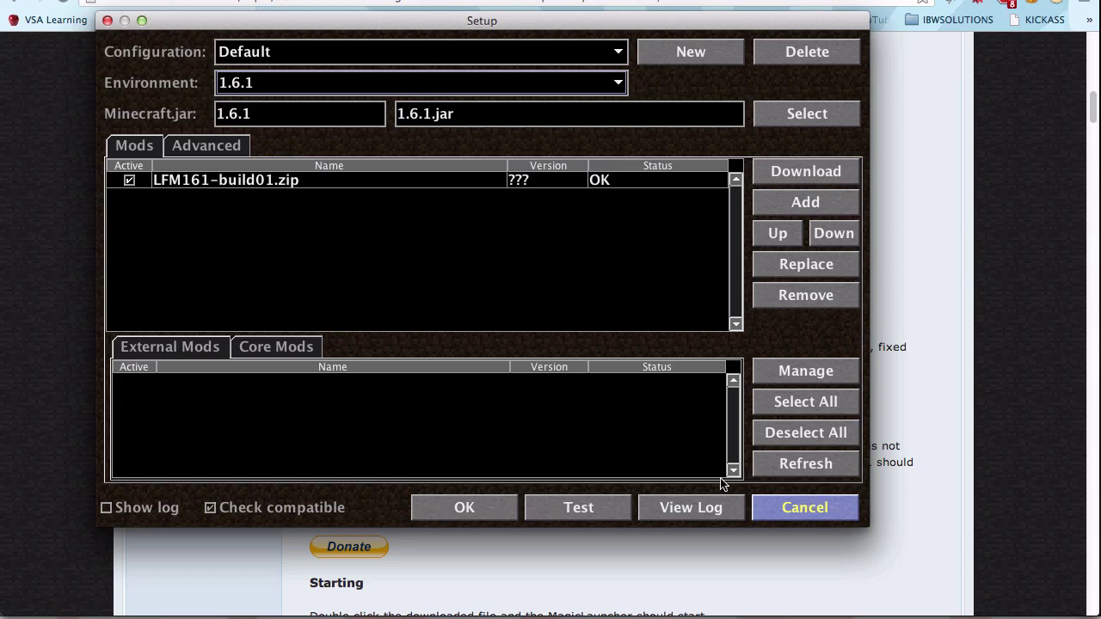
click(500, 182)
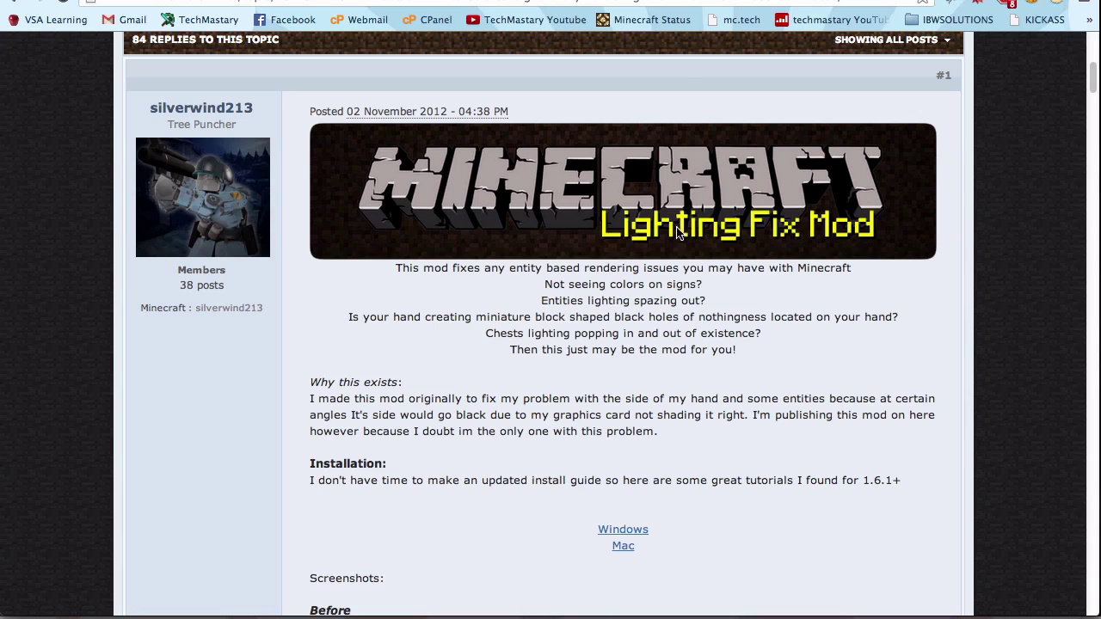
- Read through the Lighting Fix Mod forum page's intro and 1.6.1 installation notes
drag(629, 267, 624, 348)
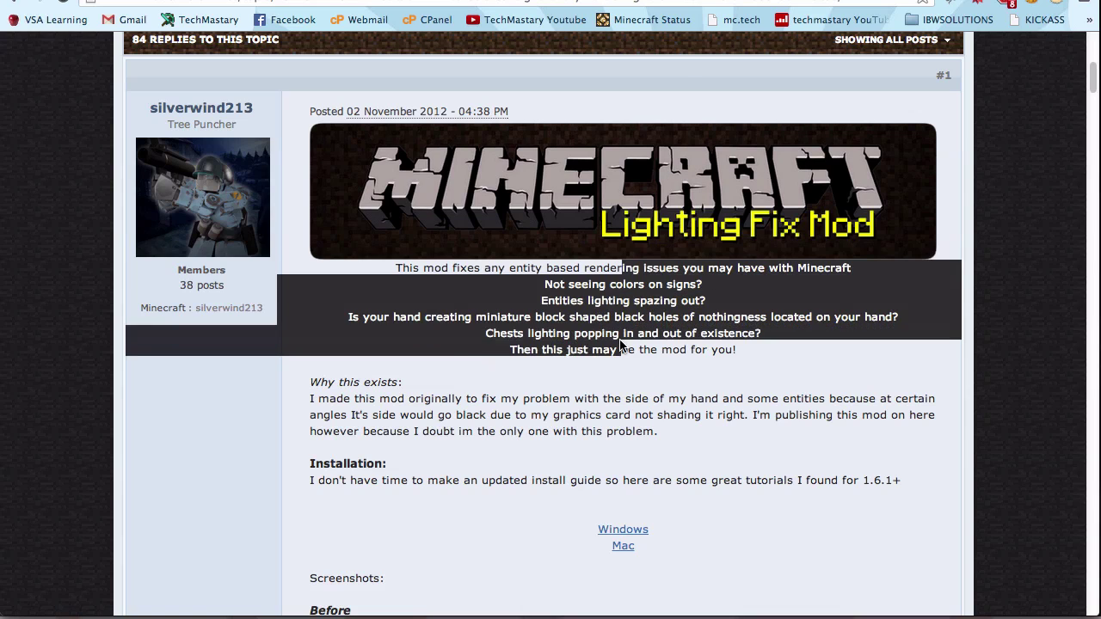
click(637, 345)
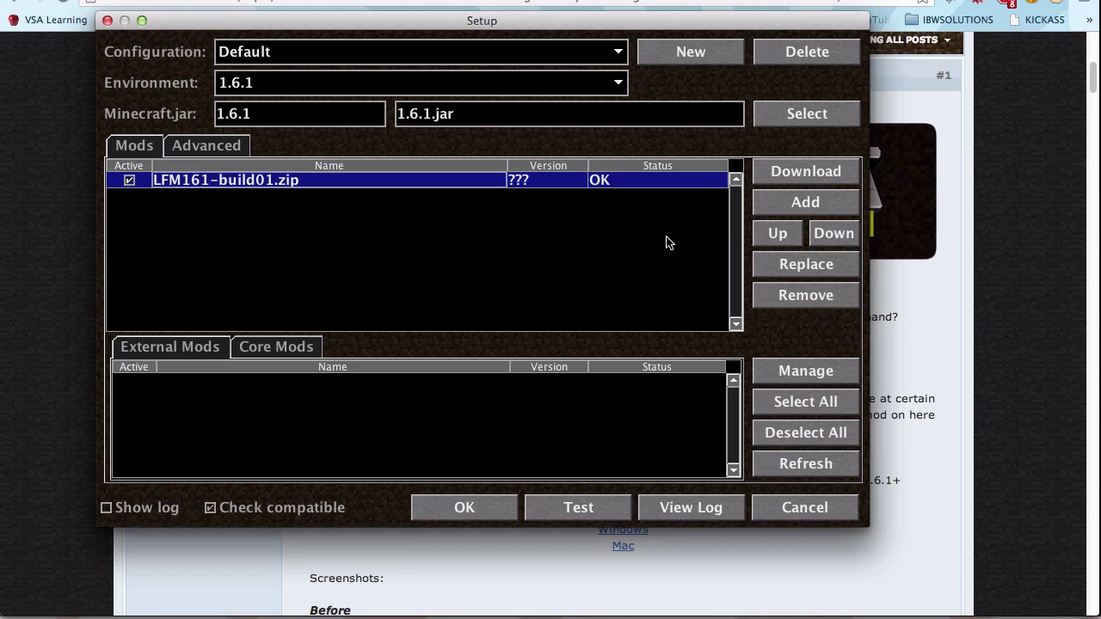
mouse_move(1038, 617)
click(929, 533)
scroll(795, 456, down, 5)
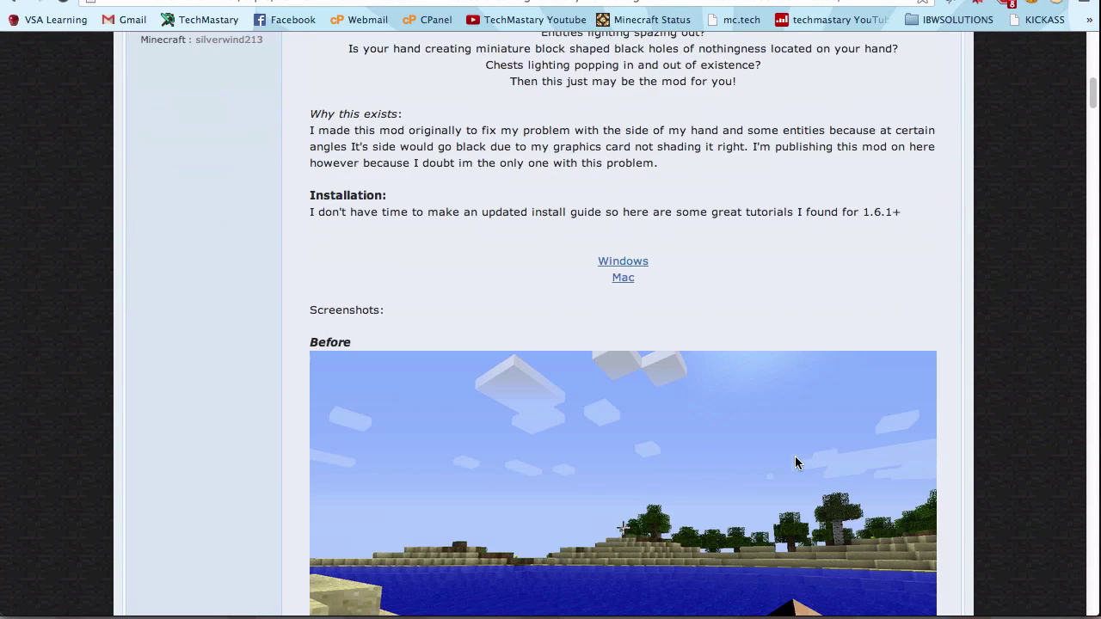
scroll(774, 295, up, 1)
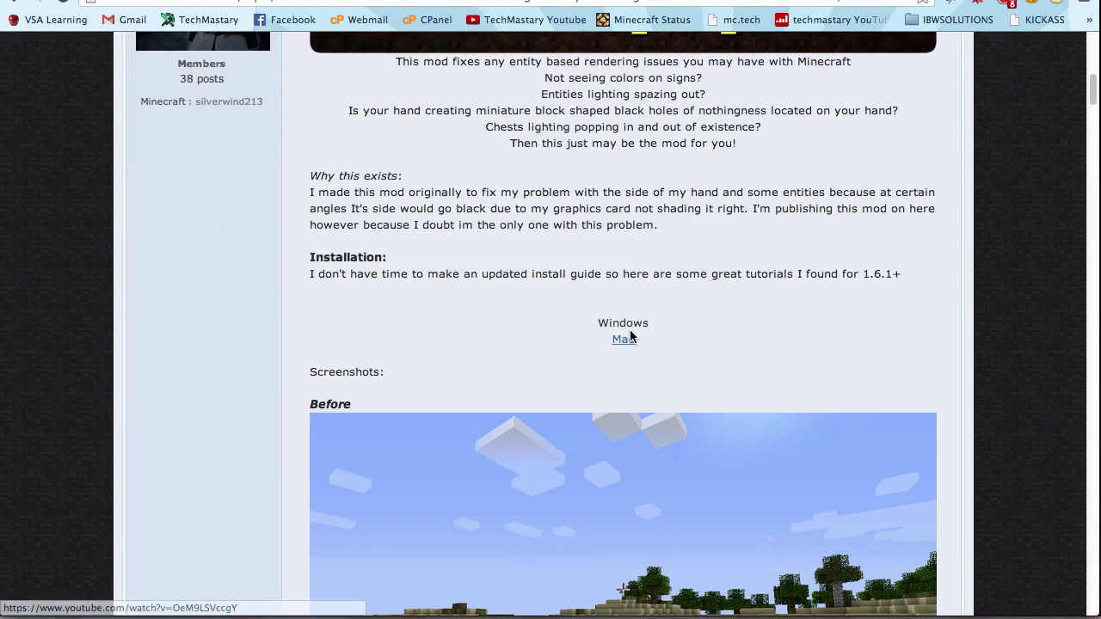
scroll(627, 344, down, 15)
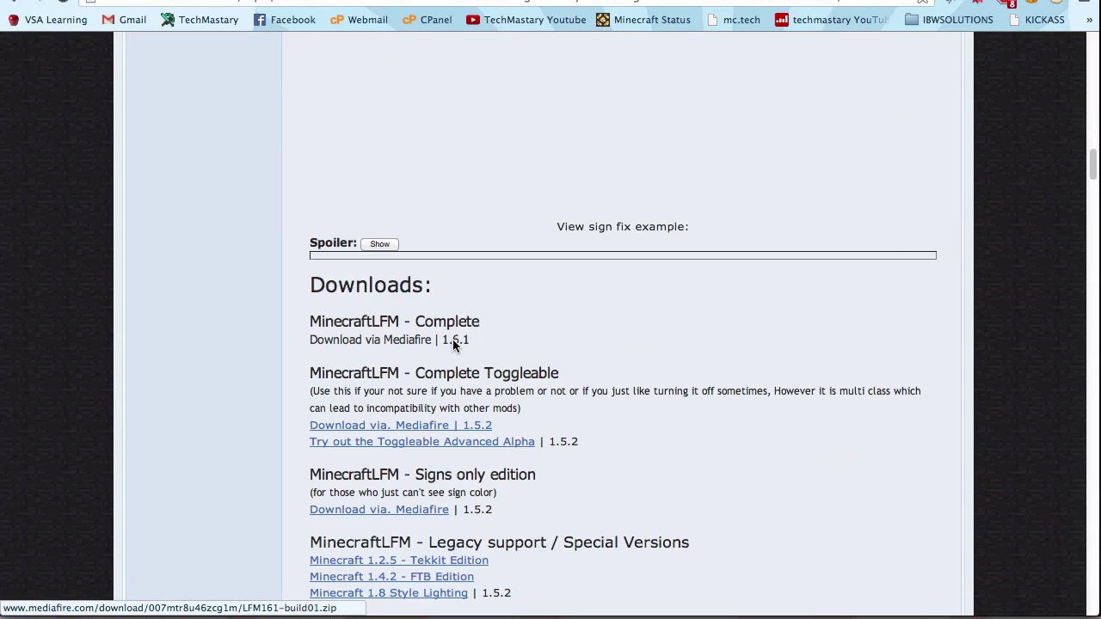
- Start adding a mod file in Setup, then return to the Lighting Fix Mod page
key(super+Tab)
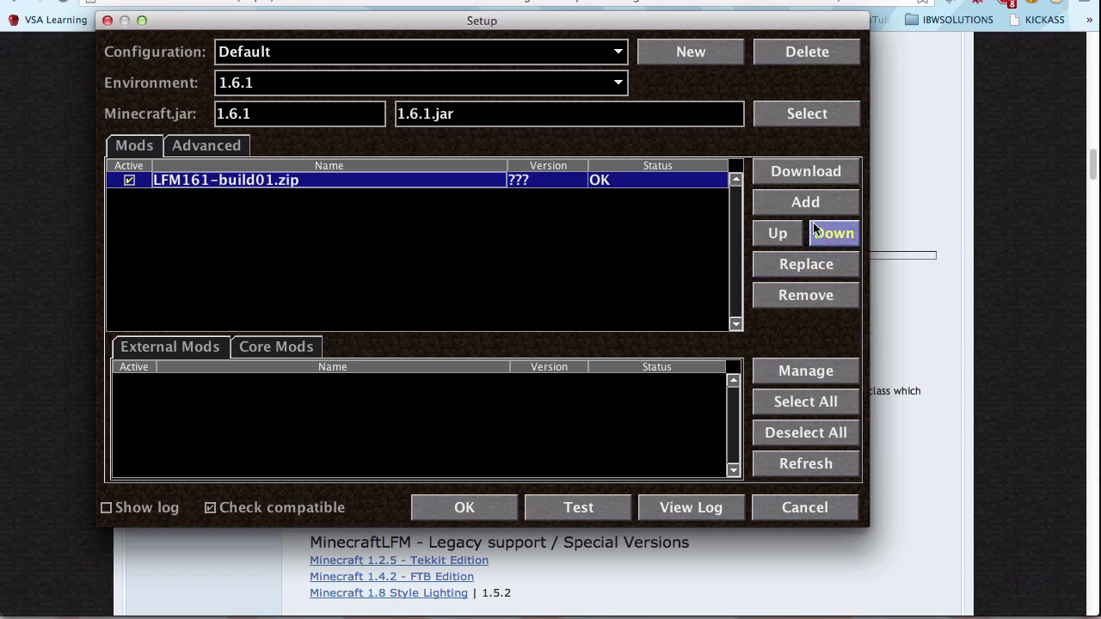
click(779, 203)
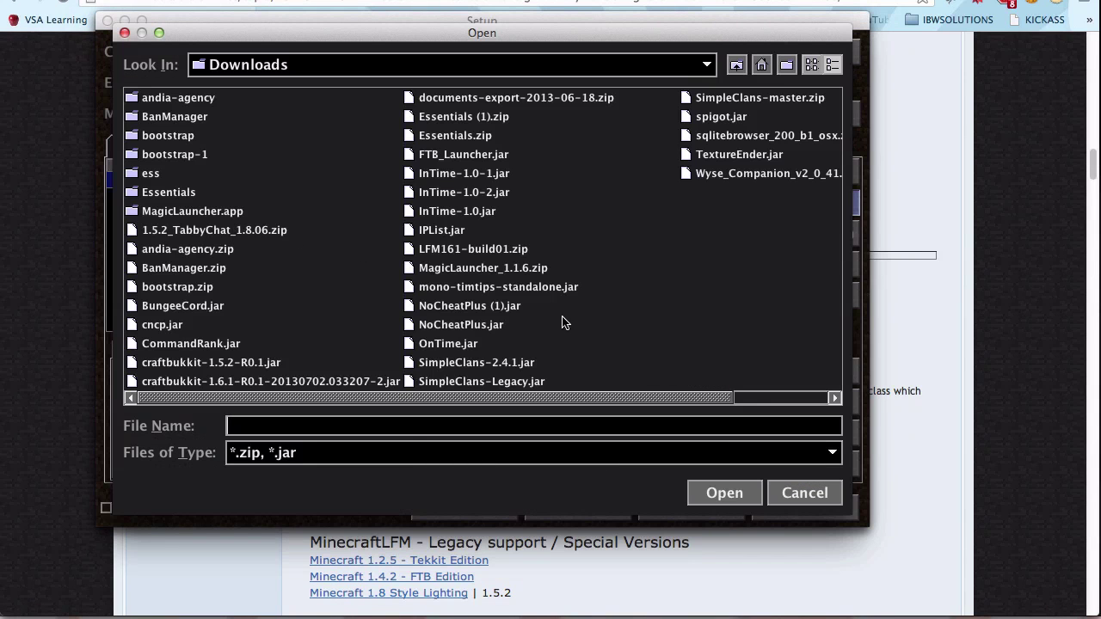
click(978, 254)
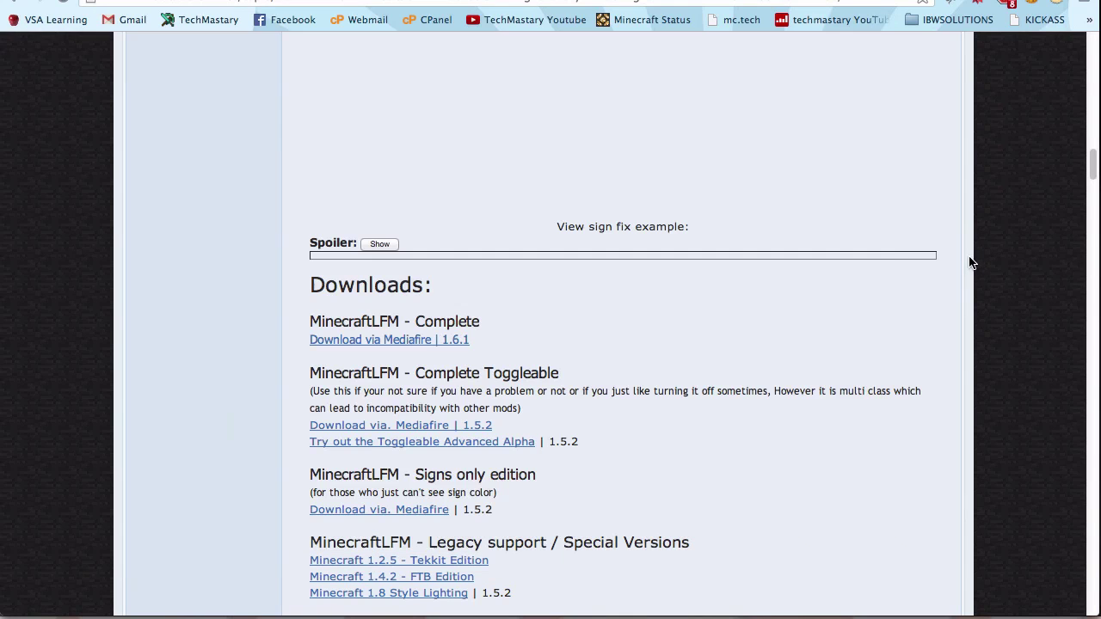
- Search Google for TooManyItems in a new tab and open its Minecraft Forum topic
key(super+t)
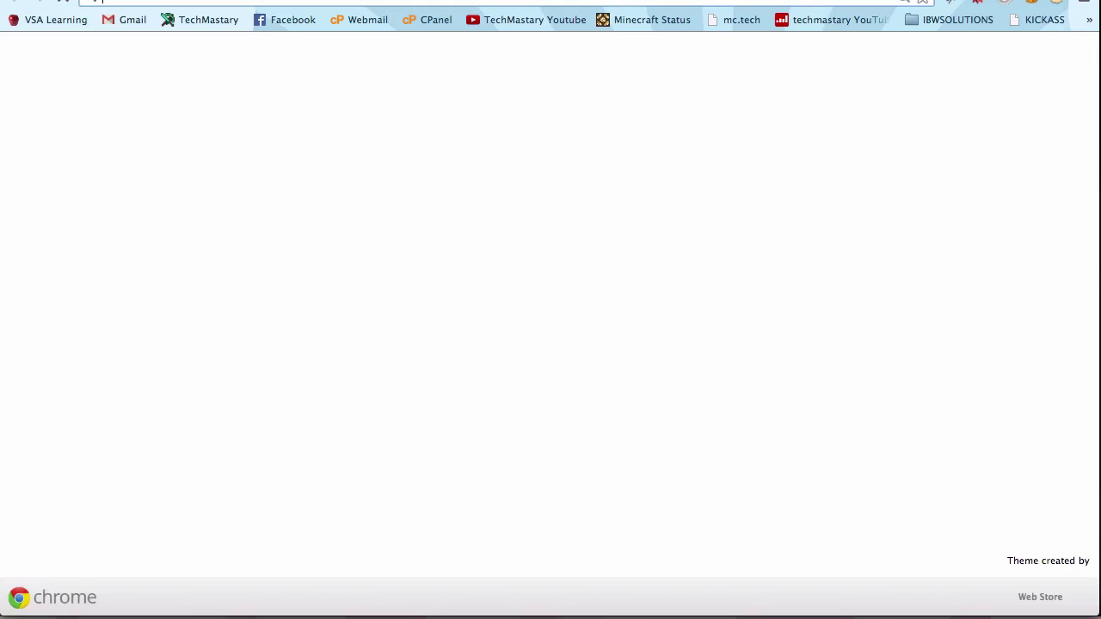
text(tosmasystems)
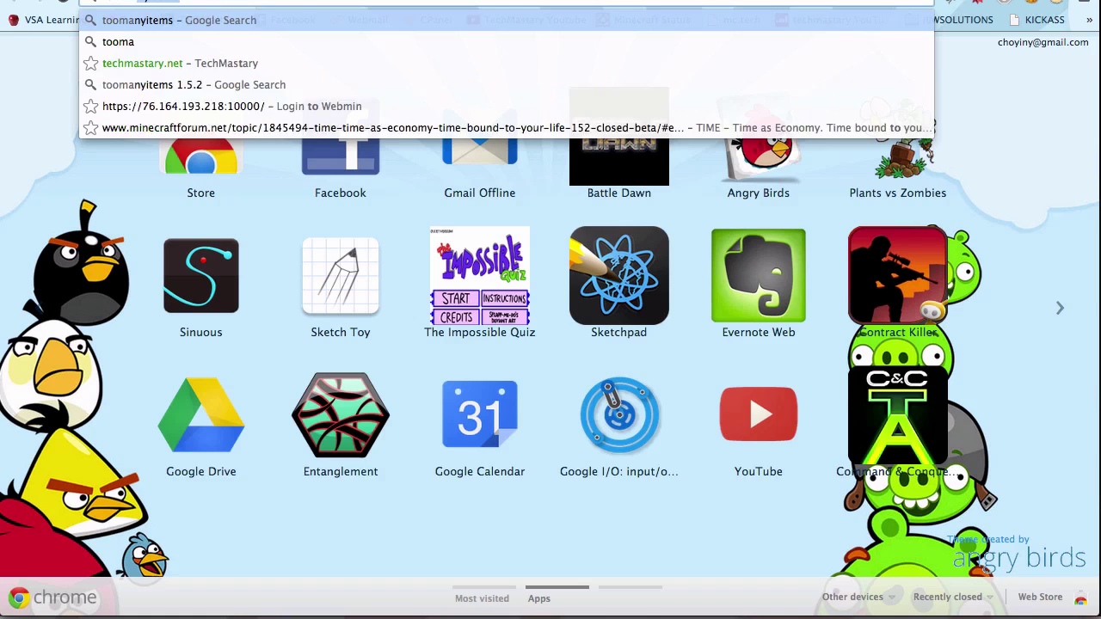
key(Return)
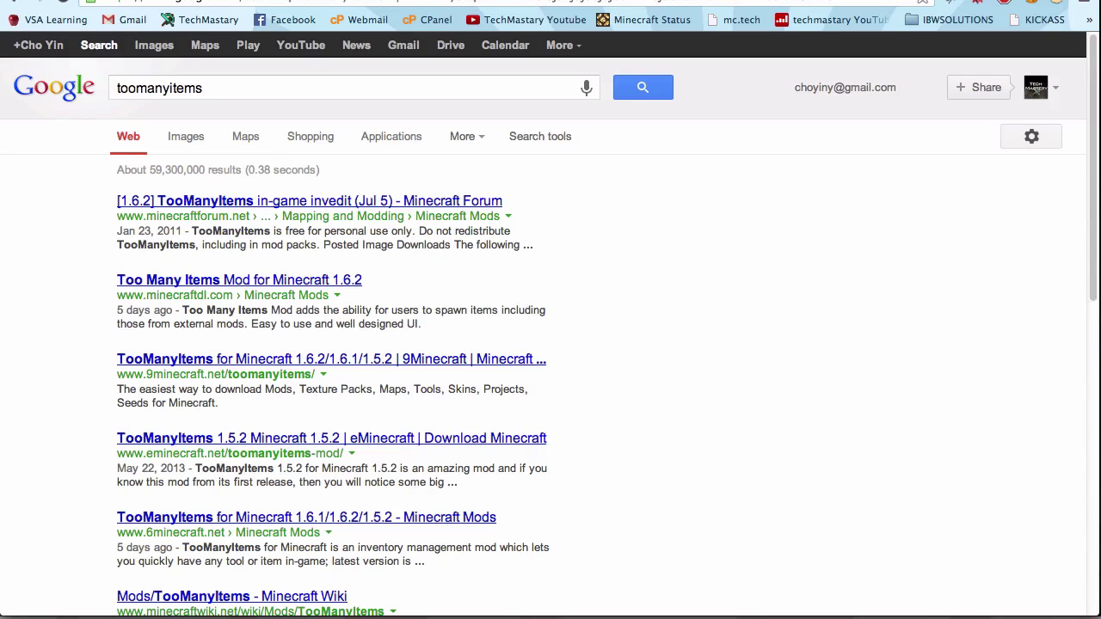
click(279, 202)
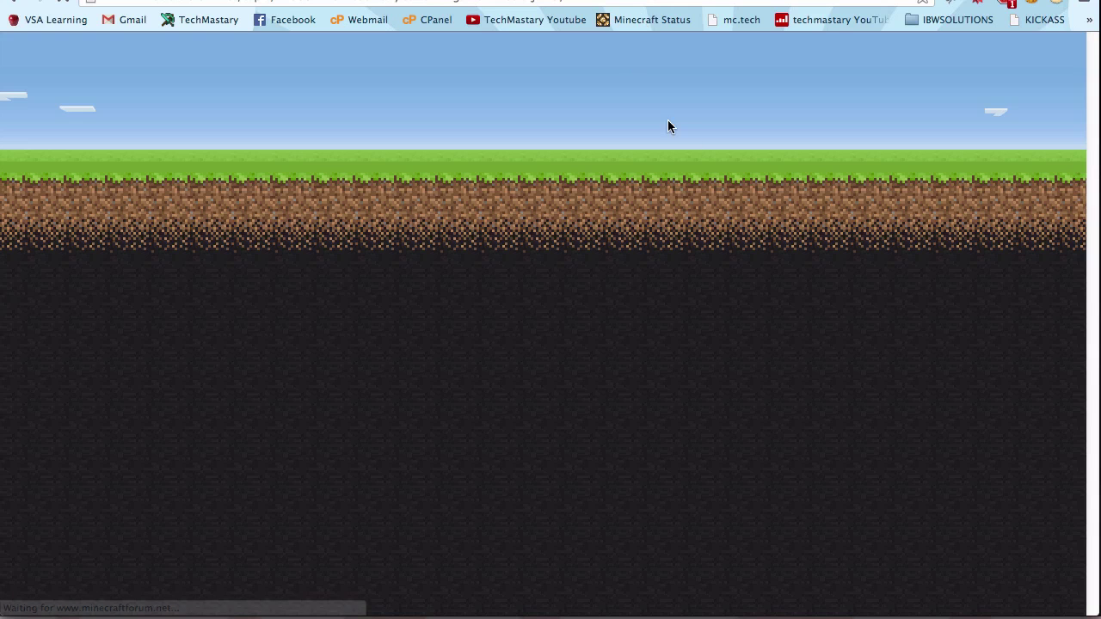
- Scroll to the TooManyItems Downloads and request 'Download for Minecraft 1.6.1 (Jul 3)'
scroll(649, 381, down, 5)
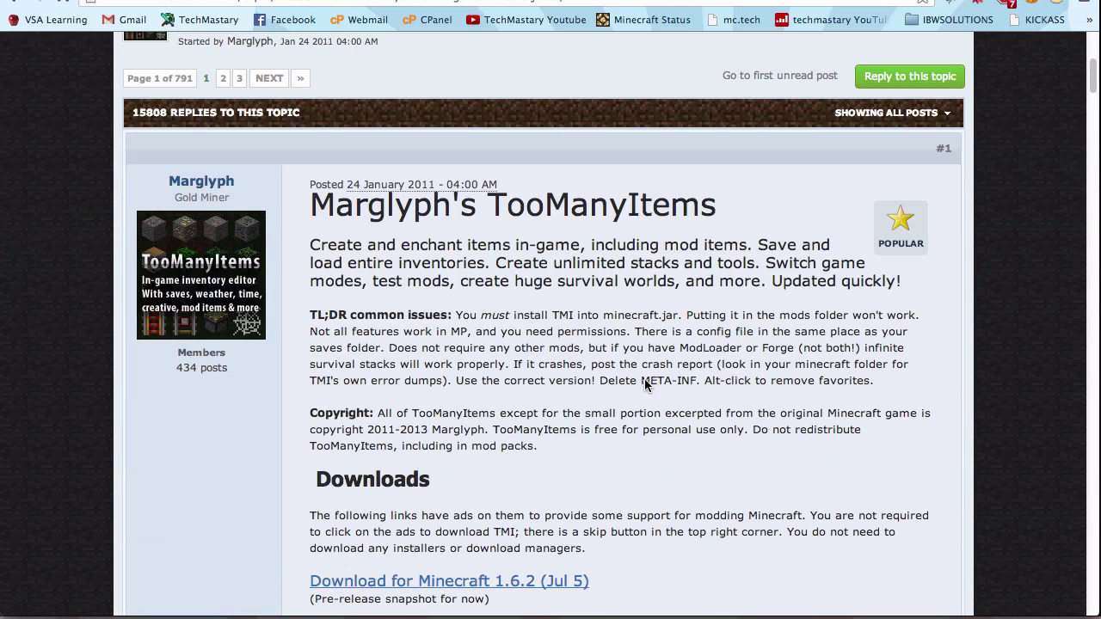
scroll(650, 391, down, 5)
click(526, 214)
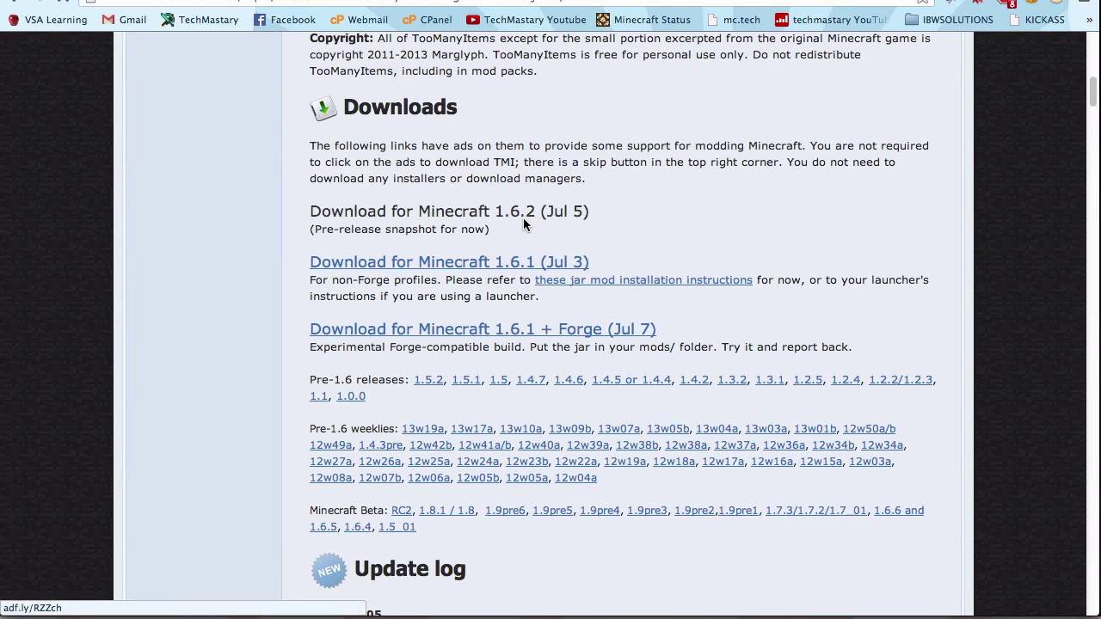
click(495, 263)
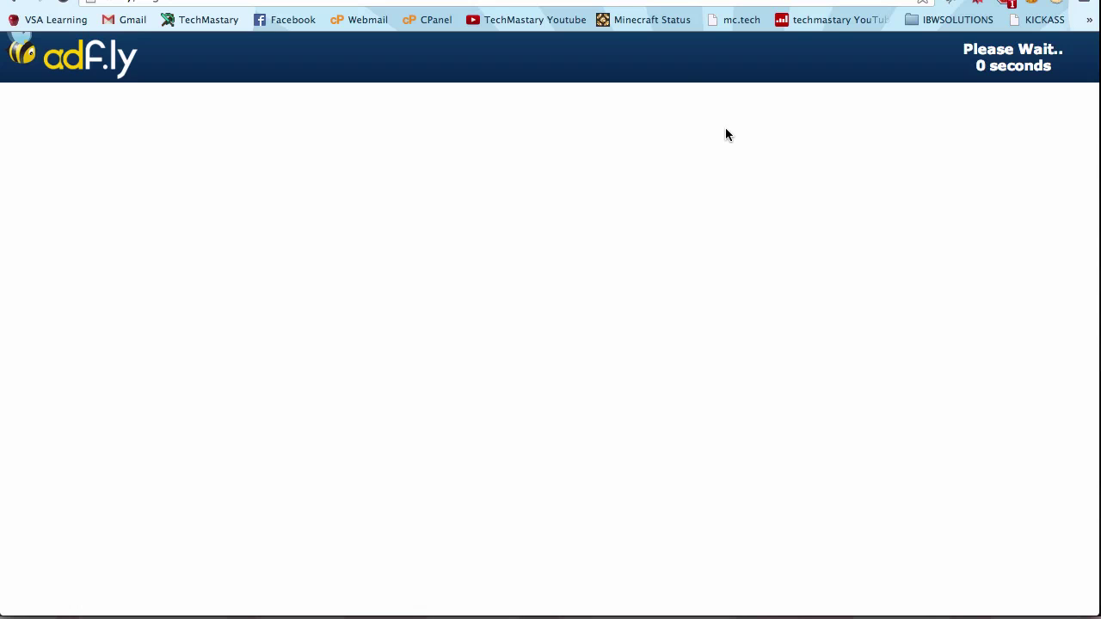
- Skip the adf.ly ad to download the TooManyItems zip, then bring Magic Launcher forward
click(1078, 70)
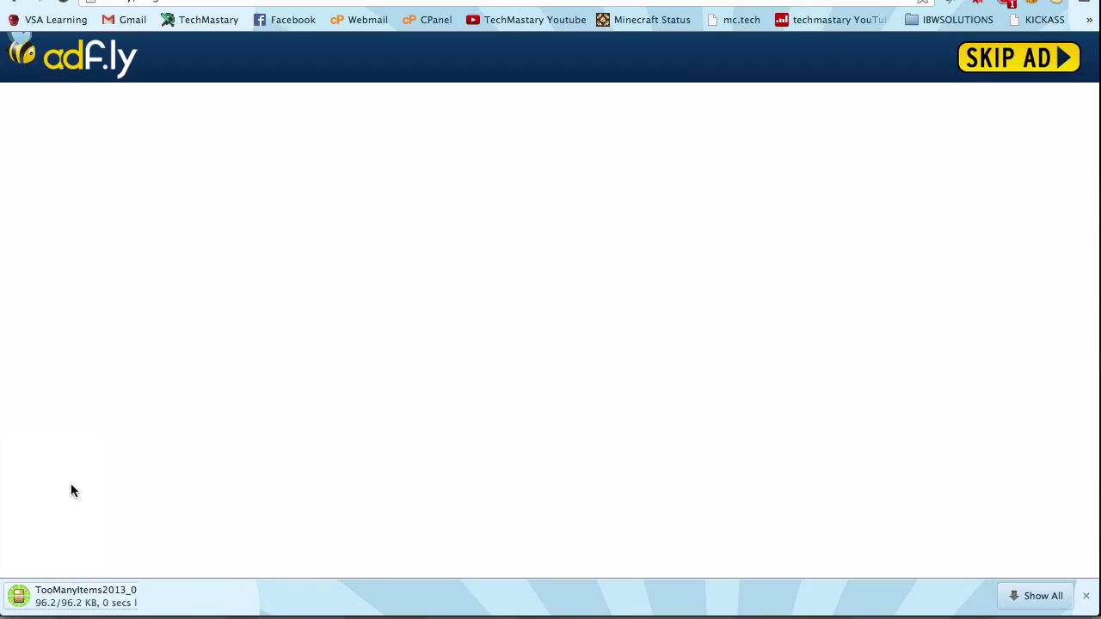
mouse_move(57, 607)
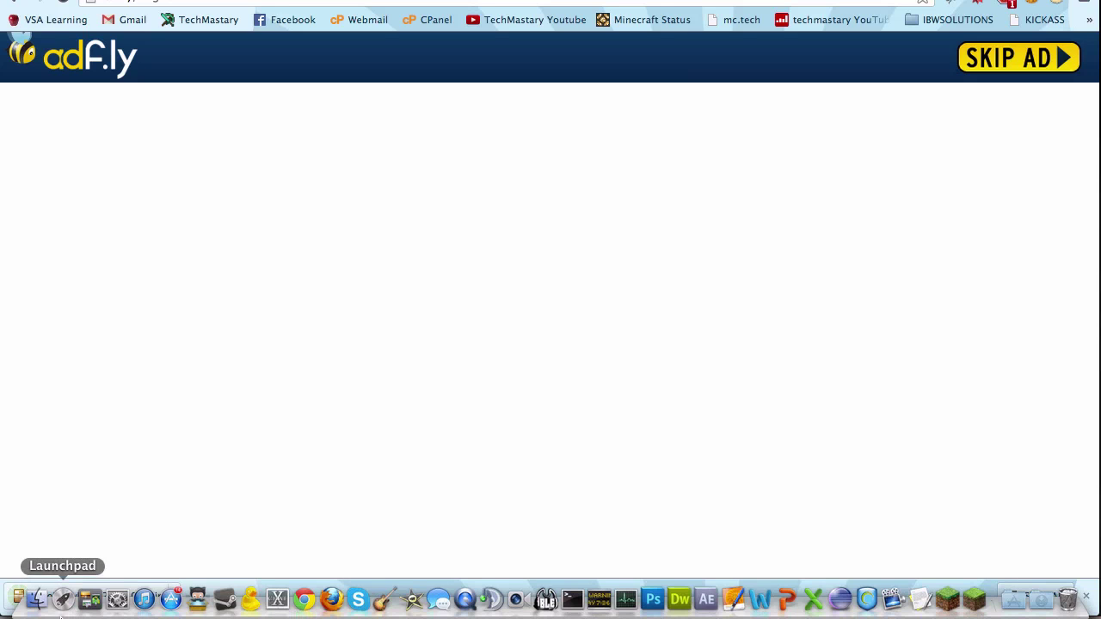
click(983, 604)
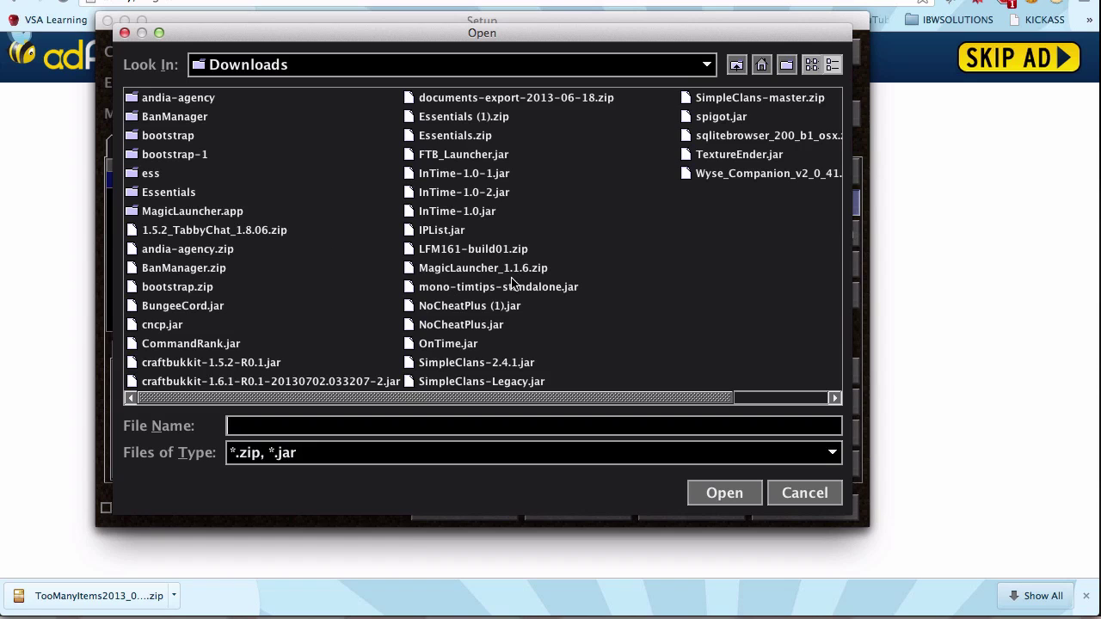
- Add LFM161-build01.zip from the Downloads folder to the mods list
click(433, 72)
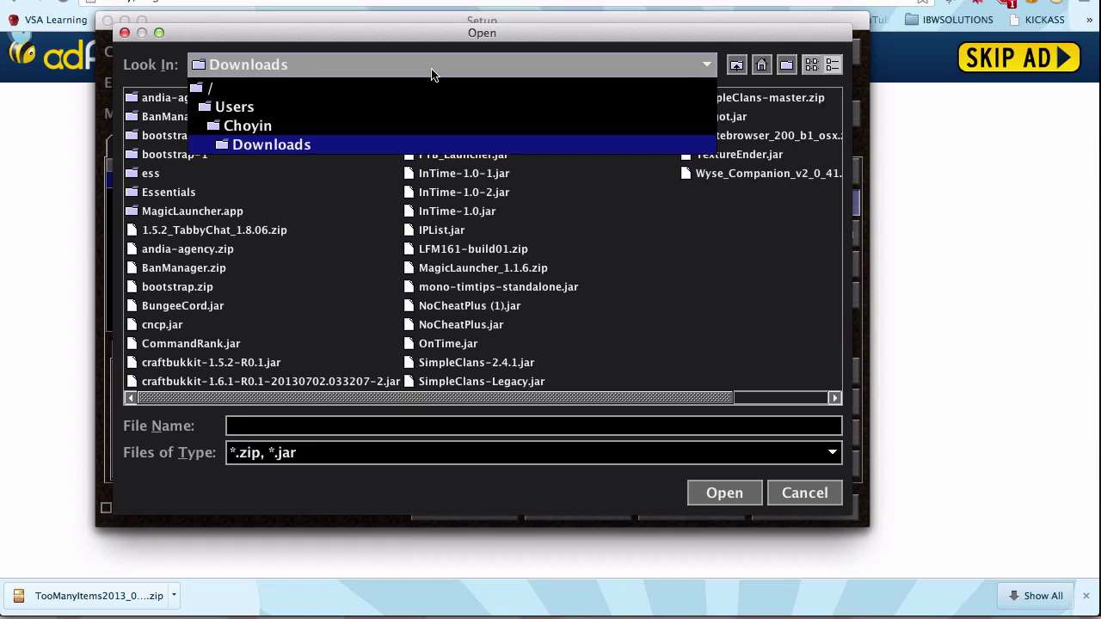
click(327, 145)
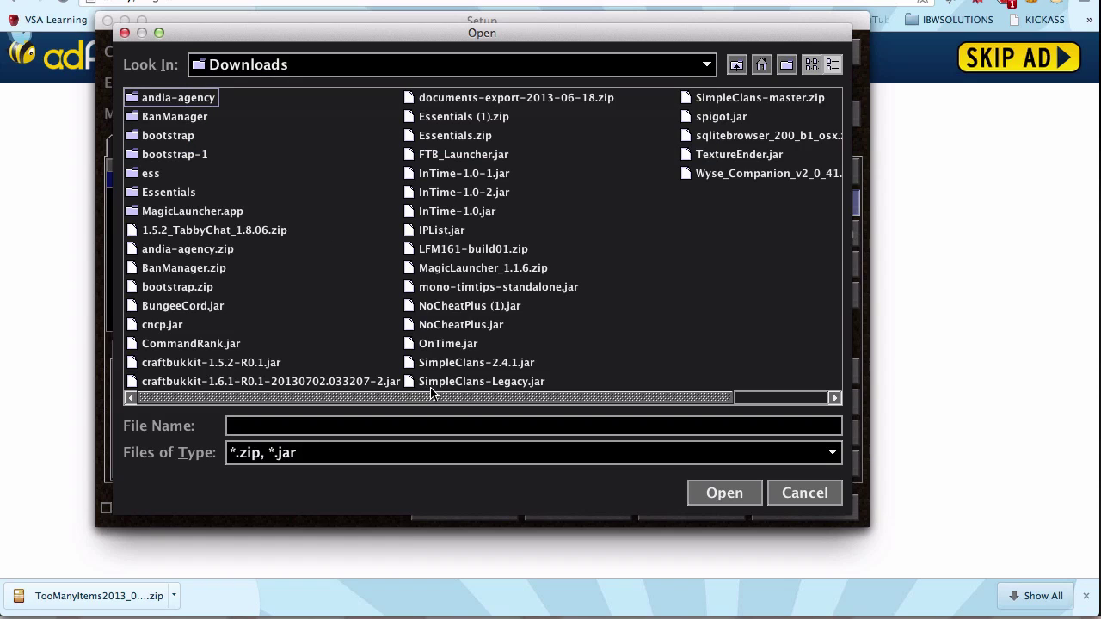
click(1034, 611)
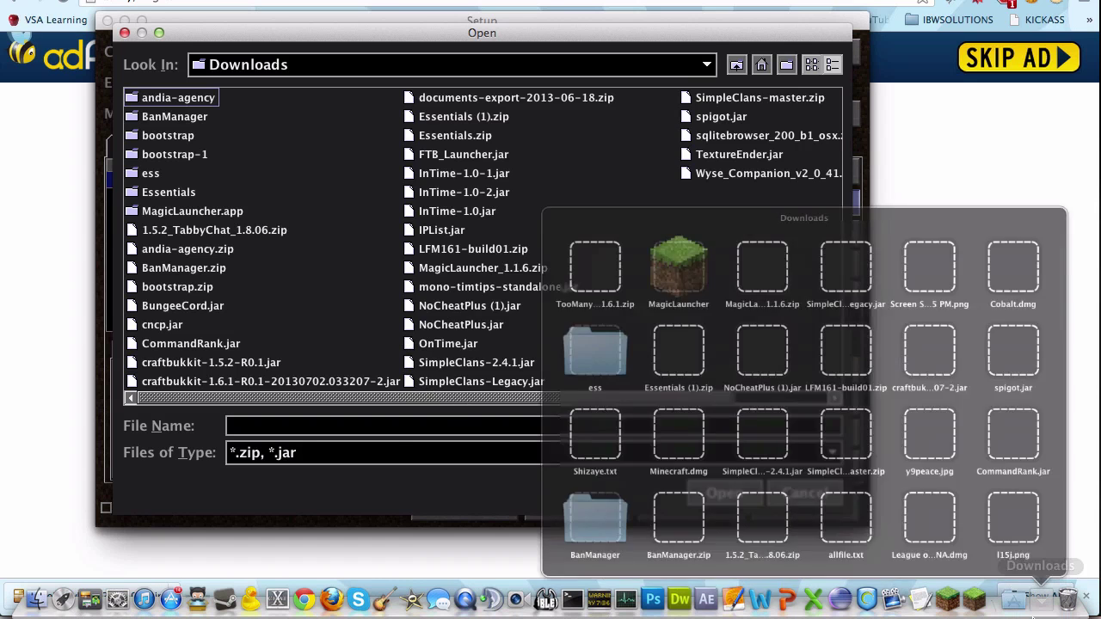
click(411, 394)
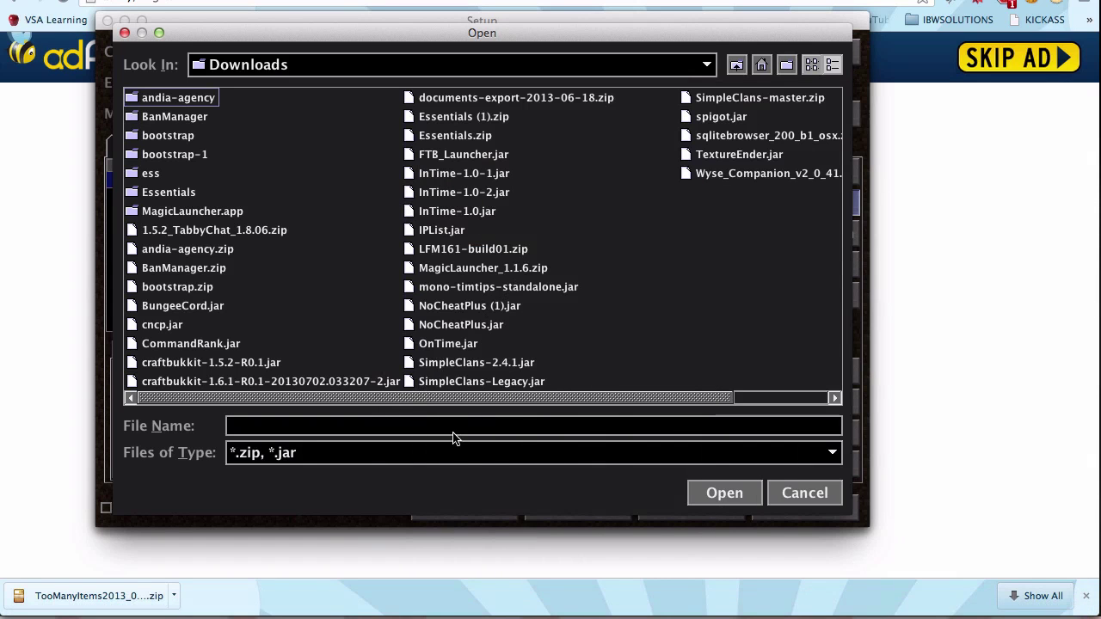
key(t)
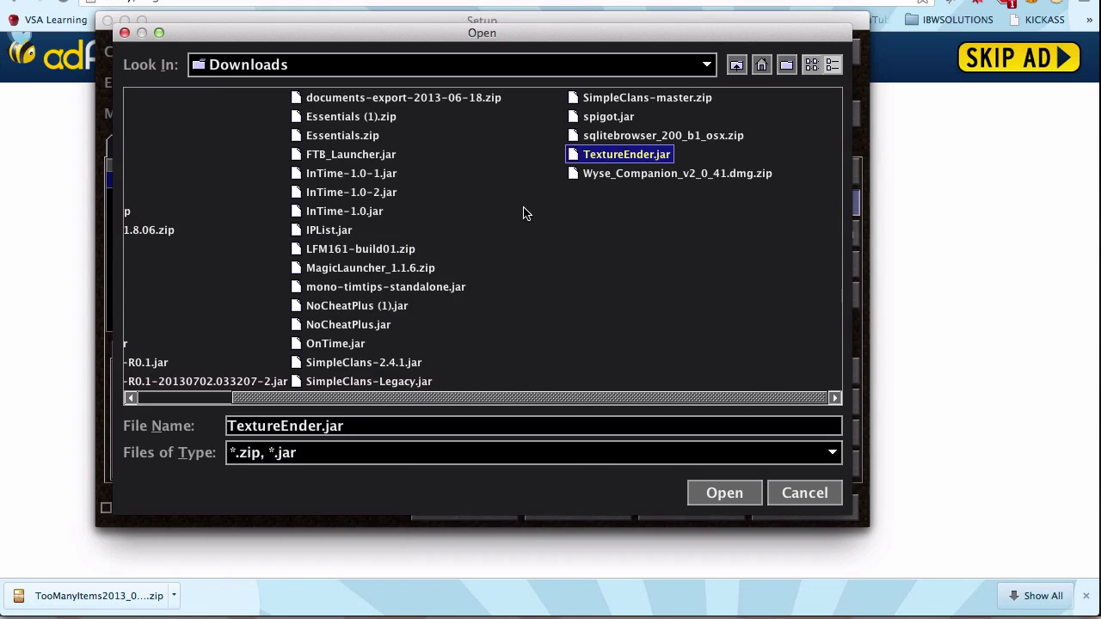
scroll(513, 208, left, 5)
scroll(478, 244, right, 5)
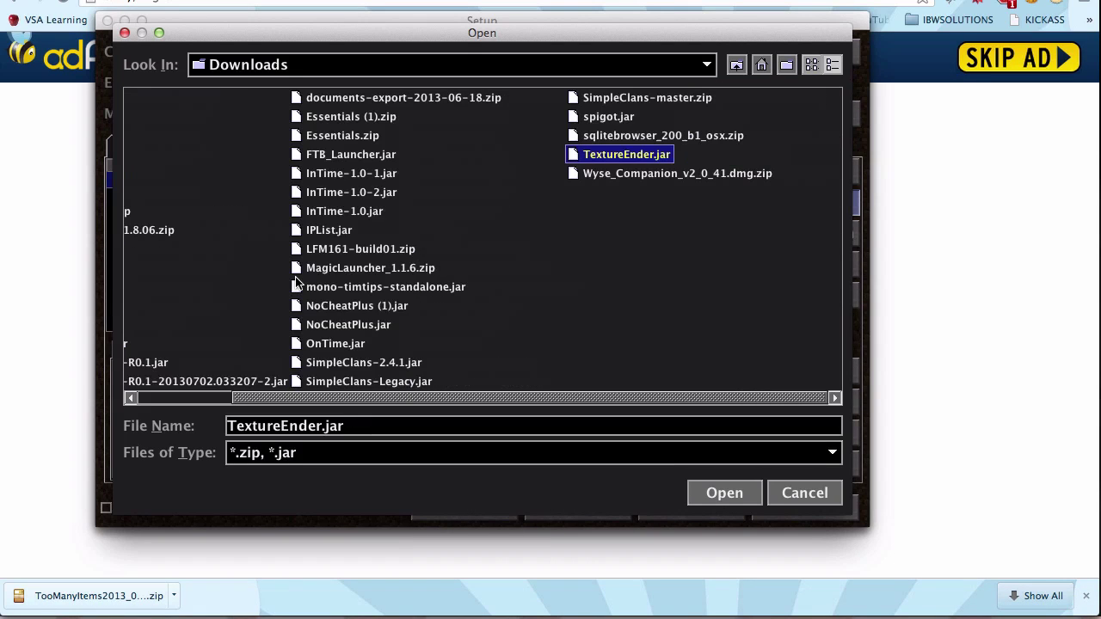
double_click(329, 250)
- Add TooManyItems2013_07_03_1.6.1.zip as a second mod
click(757, 204)
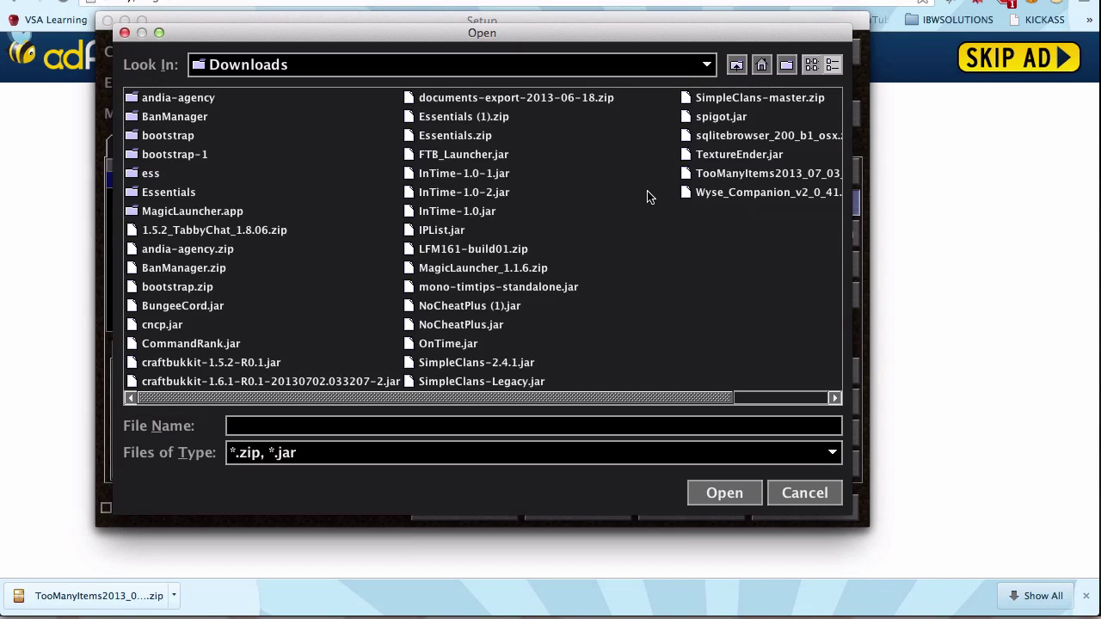
text(toomany)
key(BackSpace)
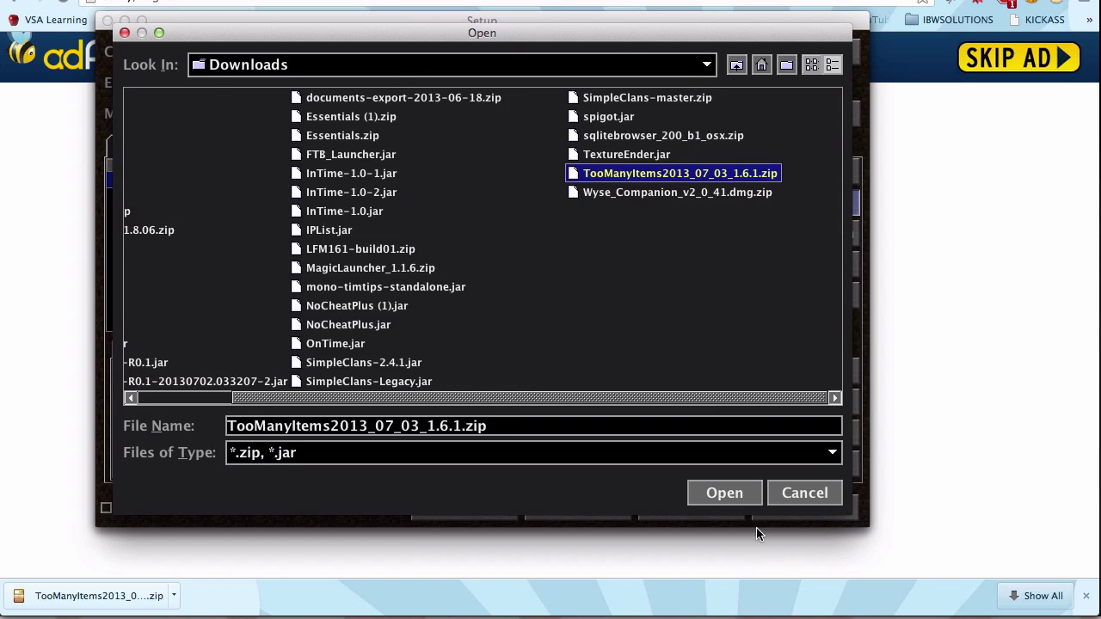
click(735, 494)
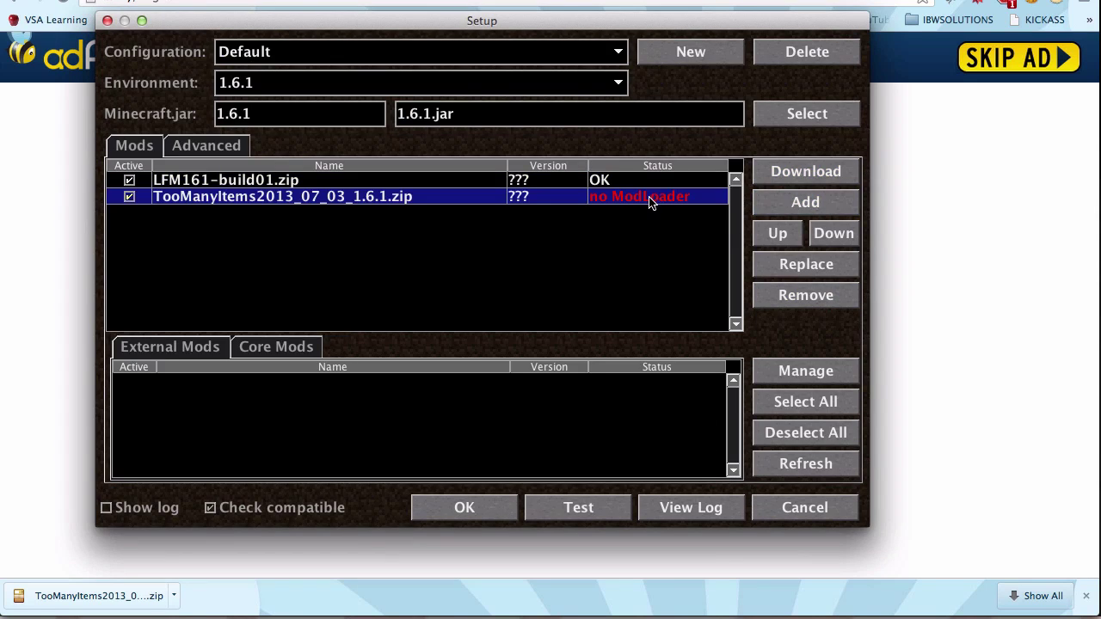
click(9, 10)
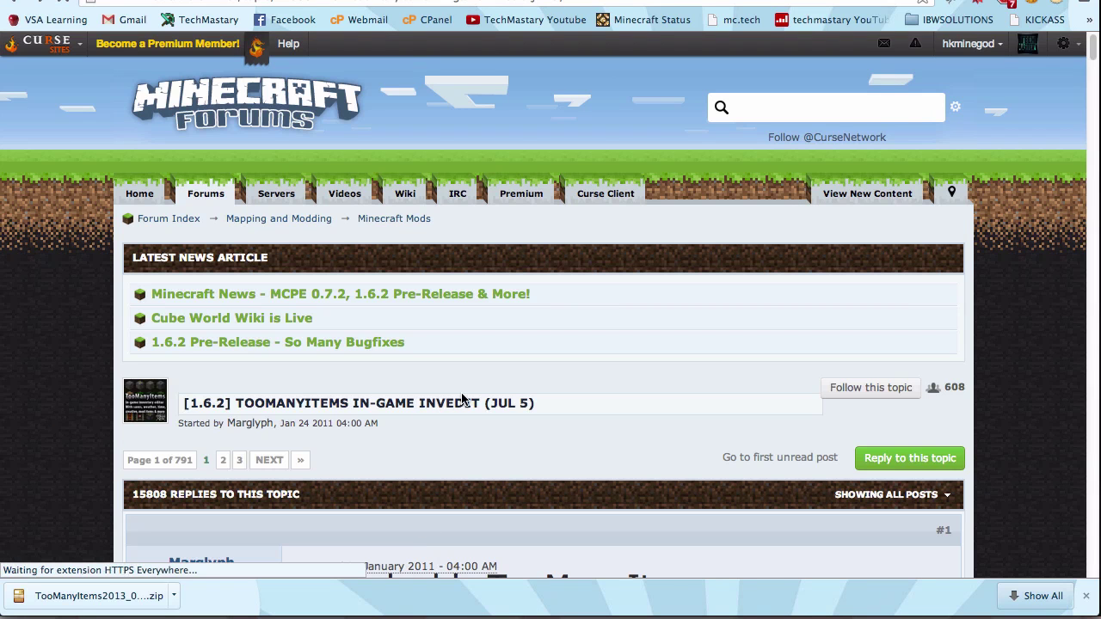
scroll(485, 397, down, 10)
scroll(484, 397, down, 2)
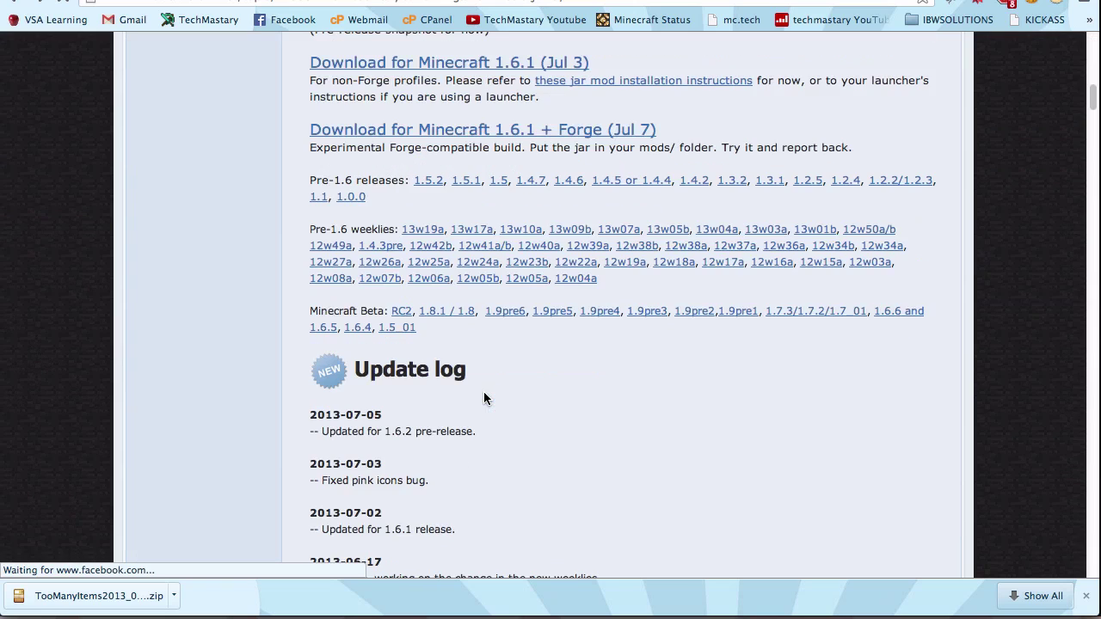
scroll(484, 398, up, 5)
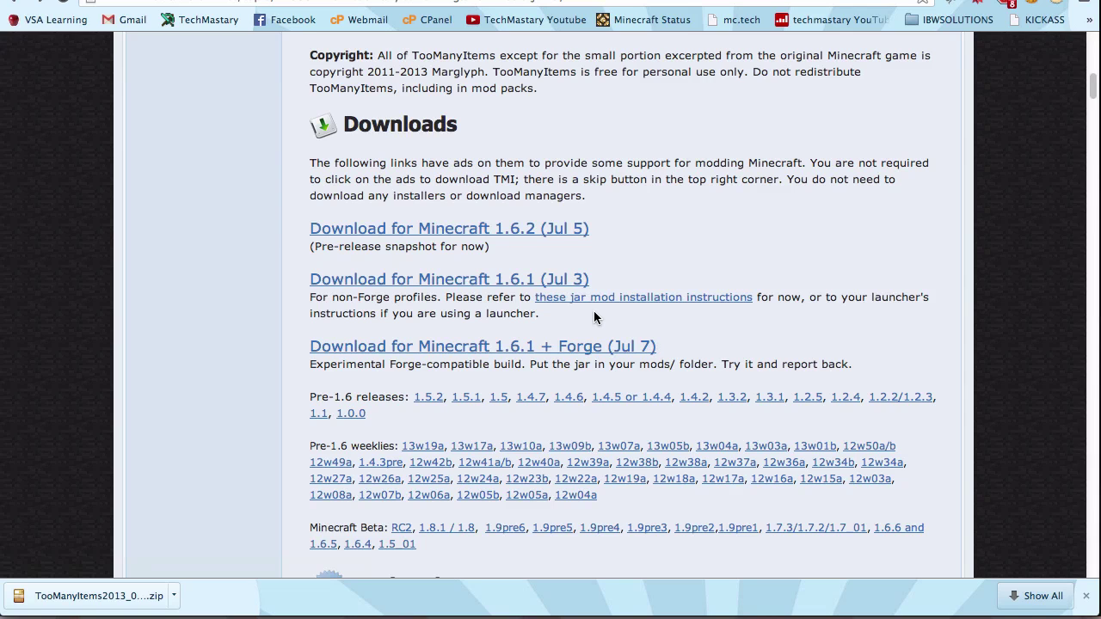
scroll(594, 317, down, 3)
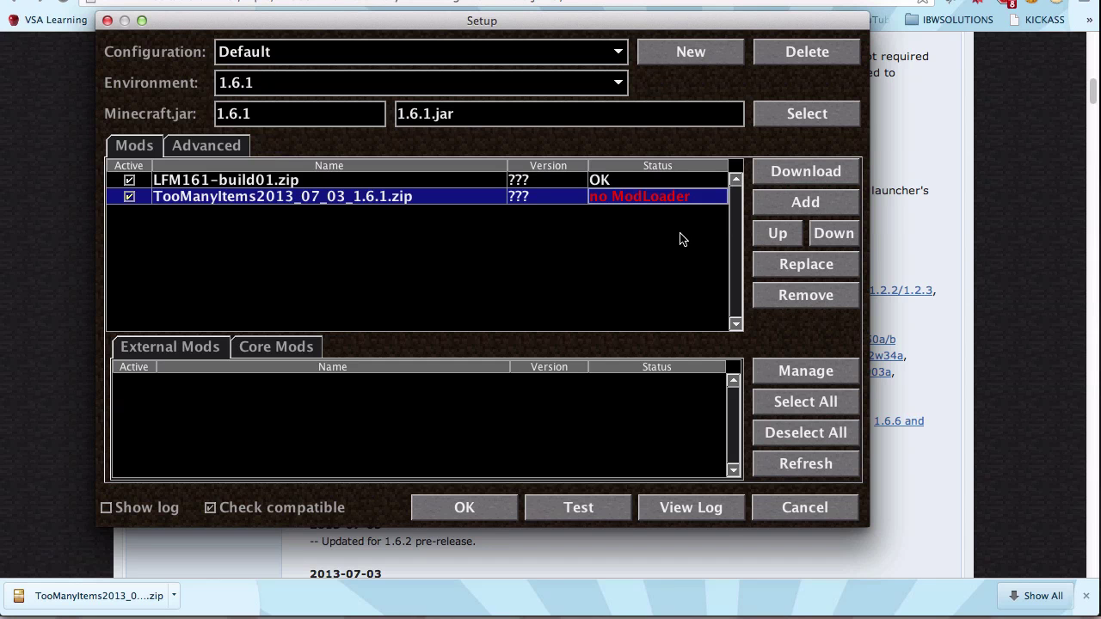
click(789, 239)
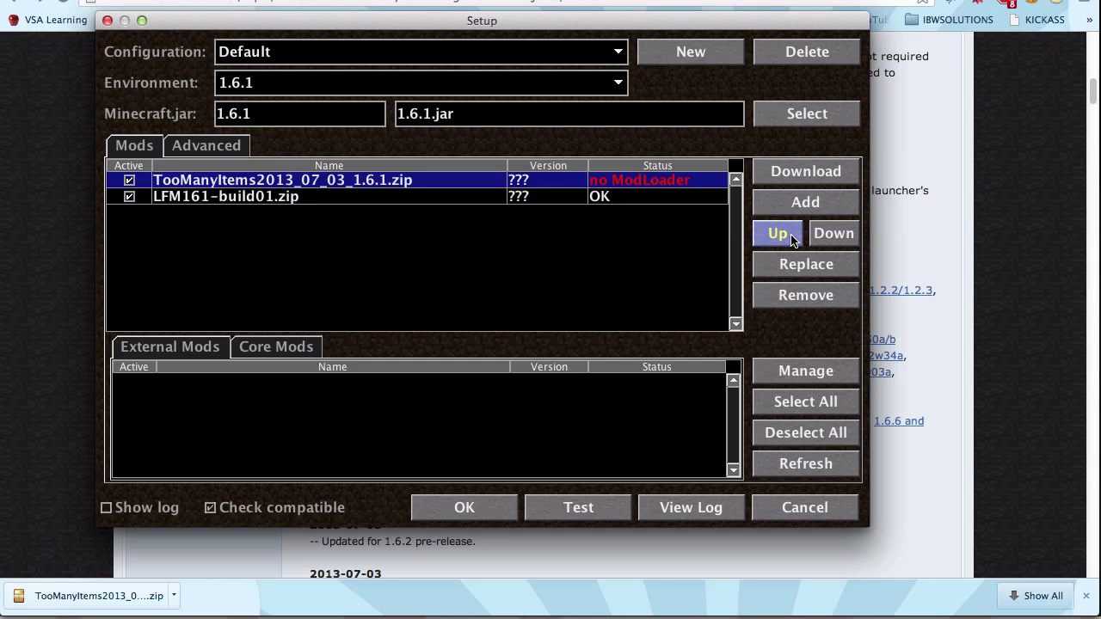
click(854, 239)
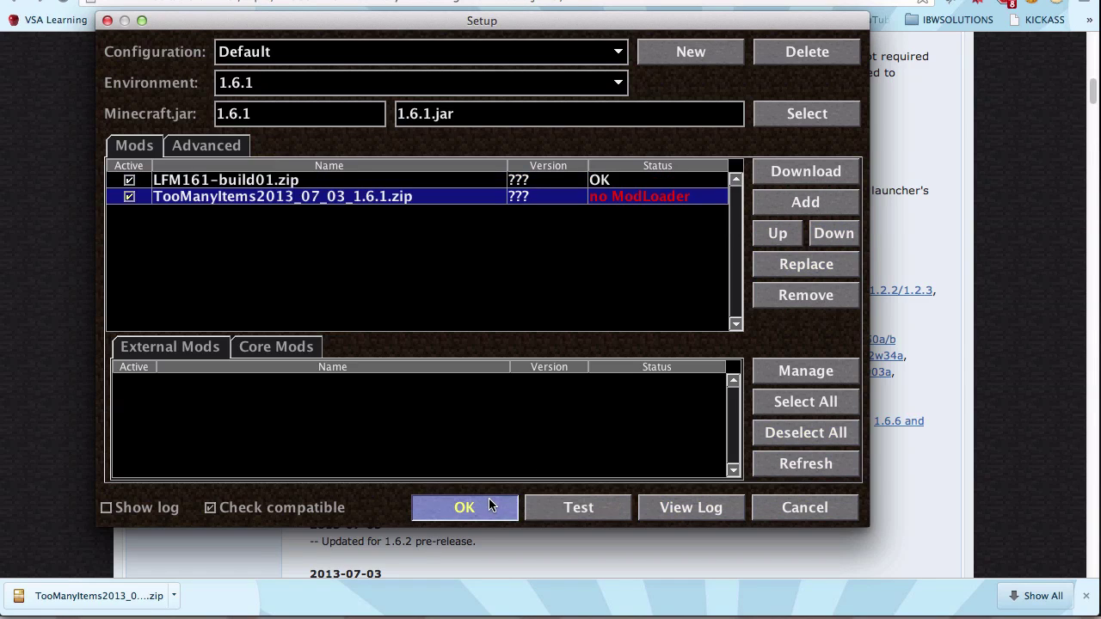
- Test-run Minecraft 1.6.1 in New World, confirm the TMI panel in the inventory, then quit
click(579, 507)
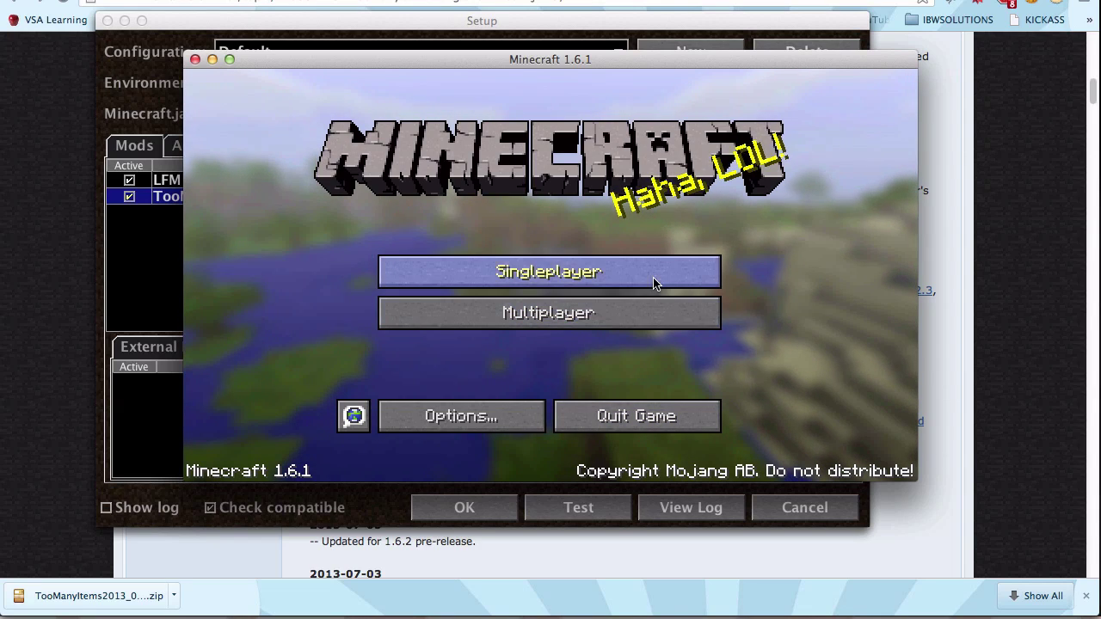
click(654, 284)
double_click(618, 169)
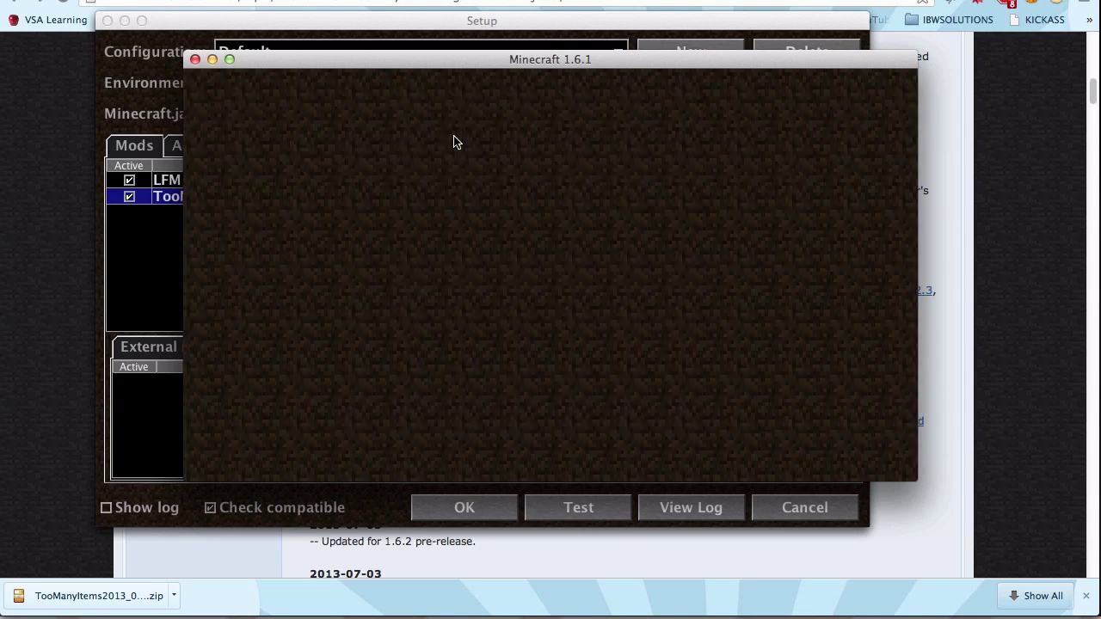
key(e)
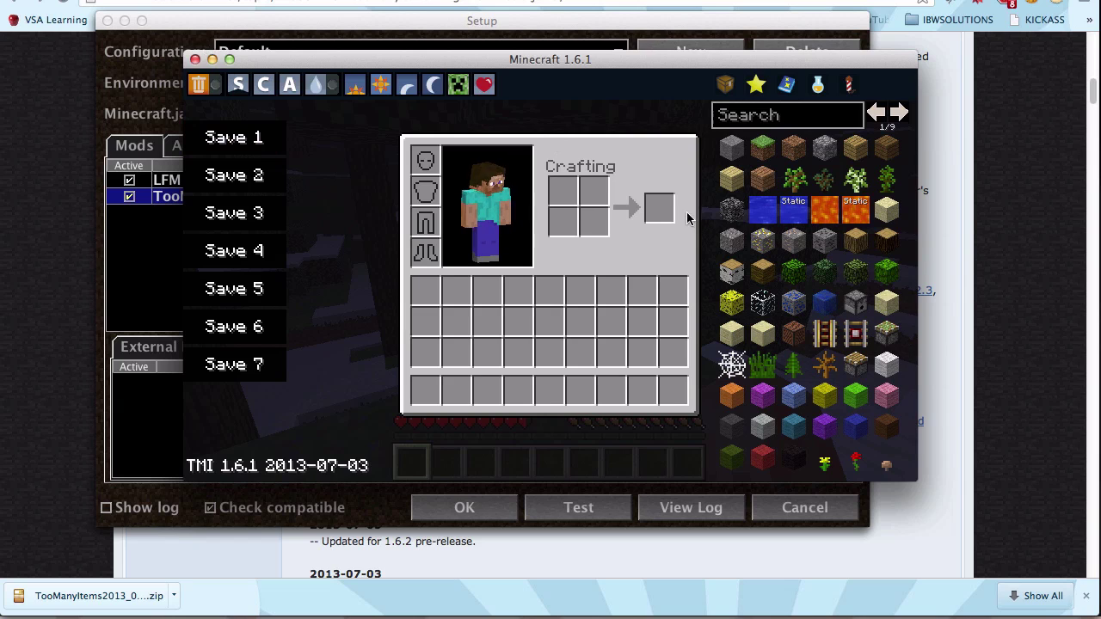
click(195, 61)
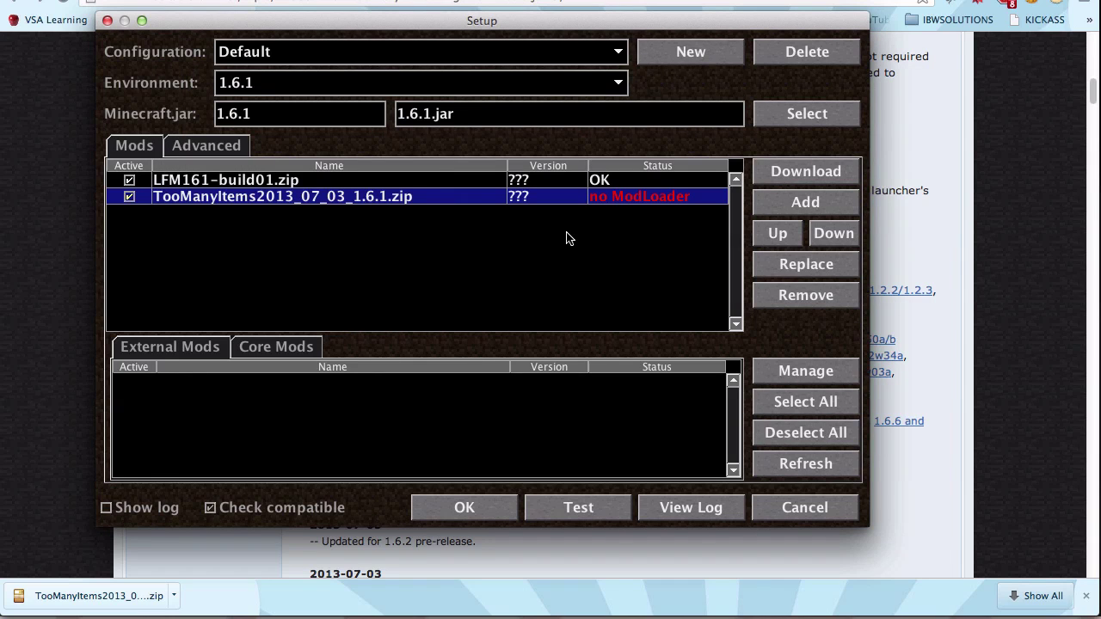